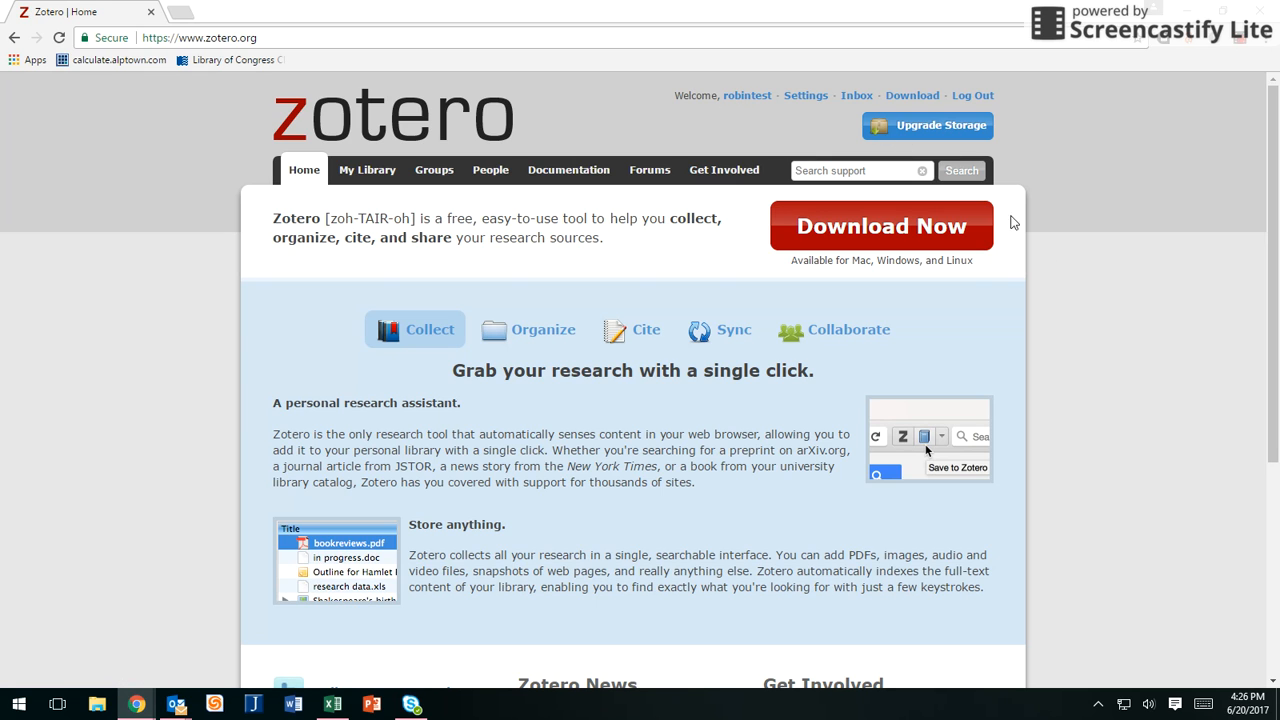
Step: Open the Zotero download page and download the Zotero Standalone installer for Windows
{"action": "left_click", "coordinate": [907, 243]}
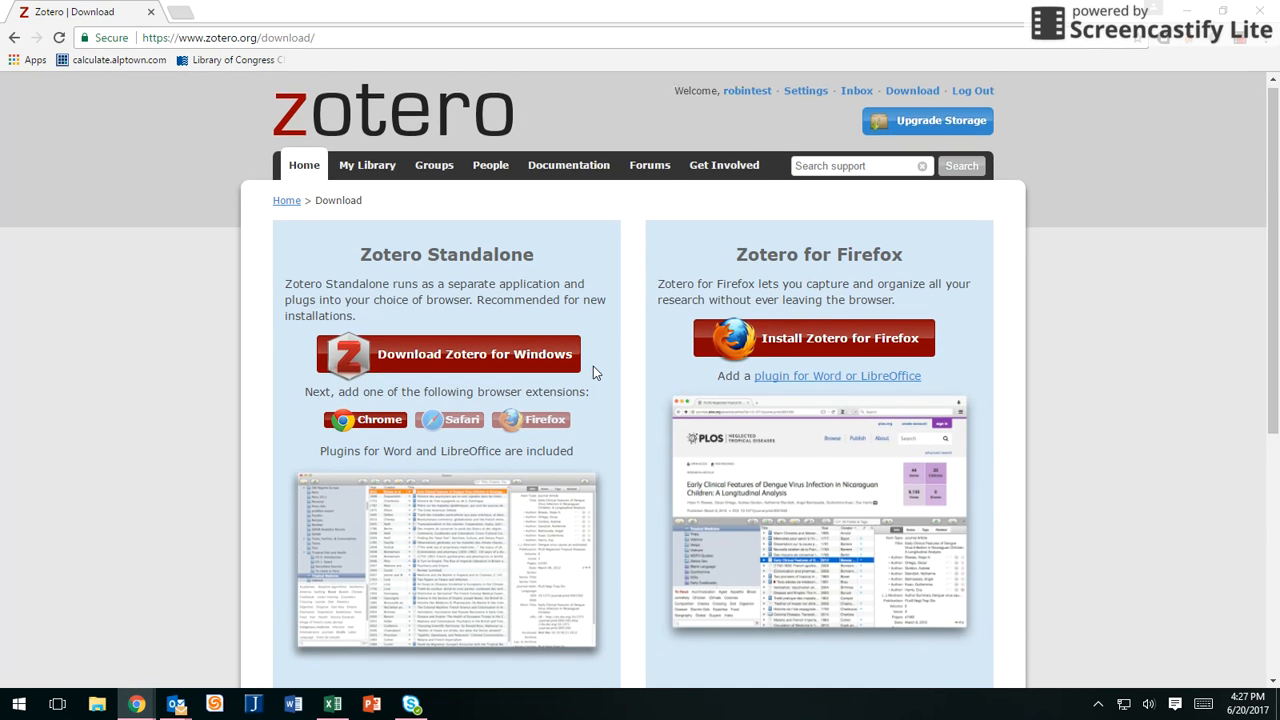
{"action": "scroll", "coordinate": [593, 366], "scroll_direction": "down", "scroll_amount": 1}
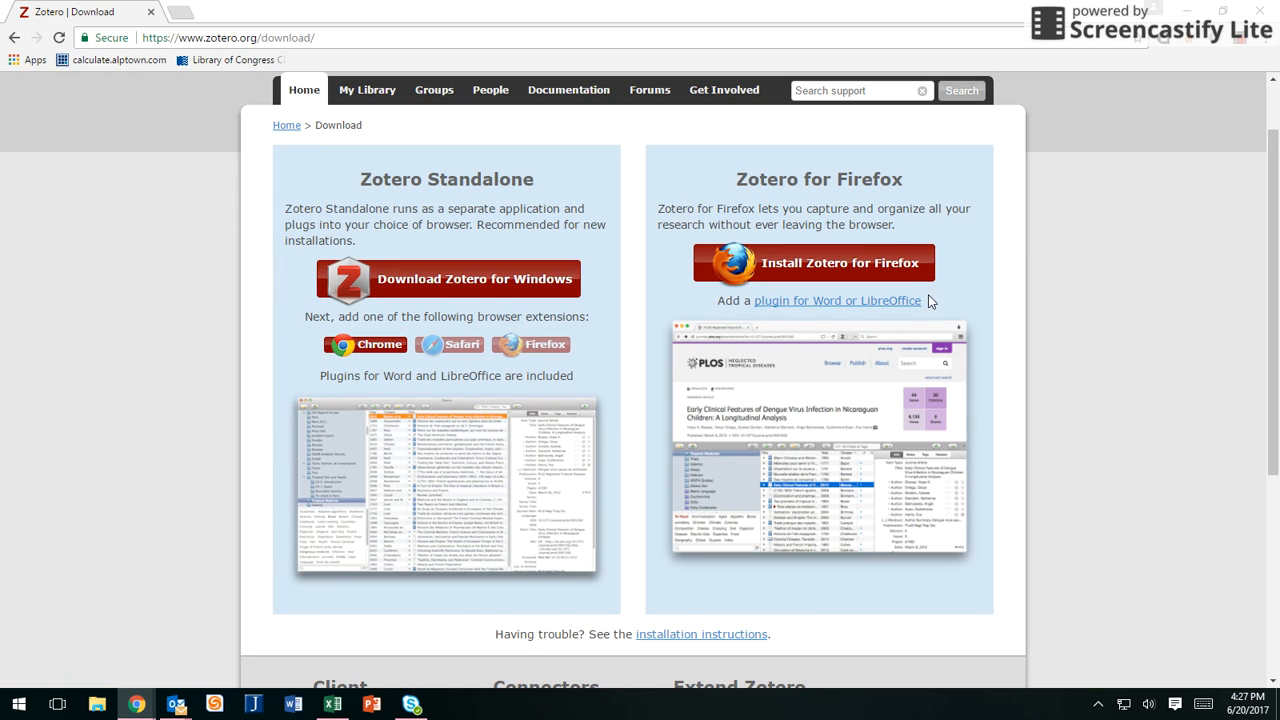
{"action": "scroll", "coordinate": [915, 545], "scroll_direction": "up", "scroll_amount": 1}
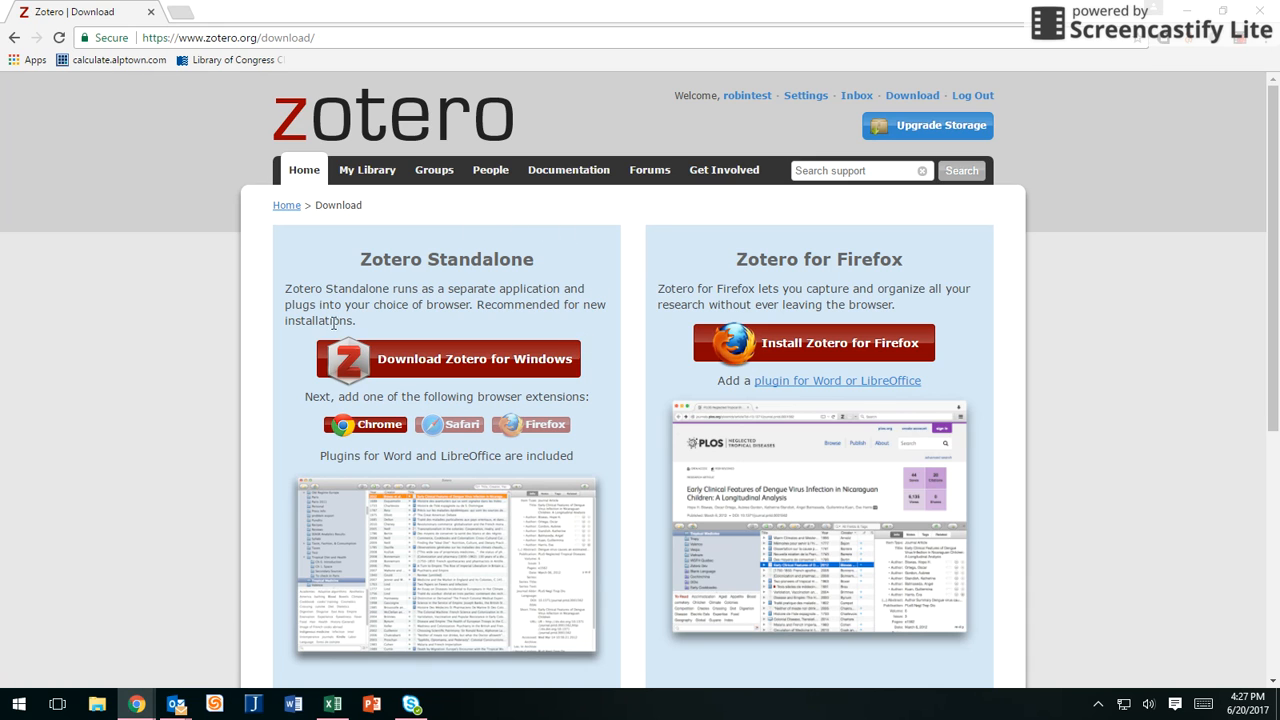
{"action": "left_click", "coordinate": [503, 368]}
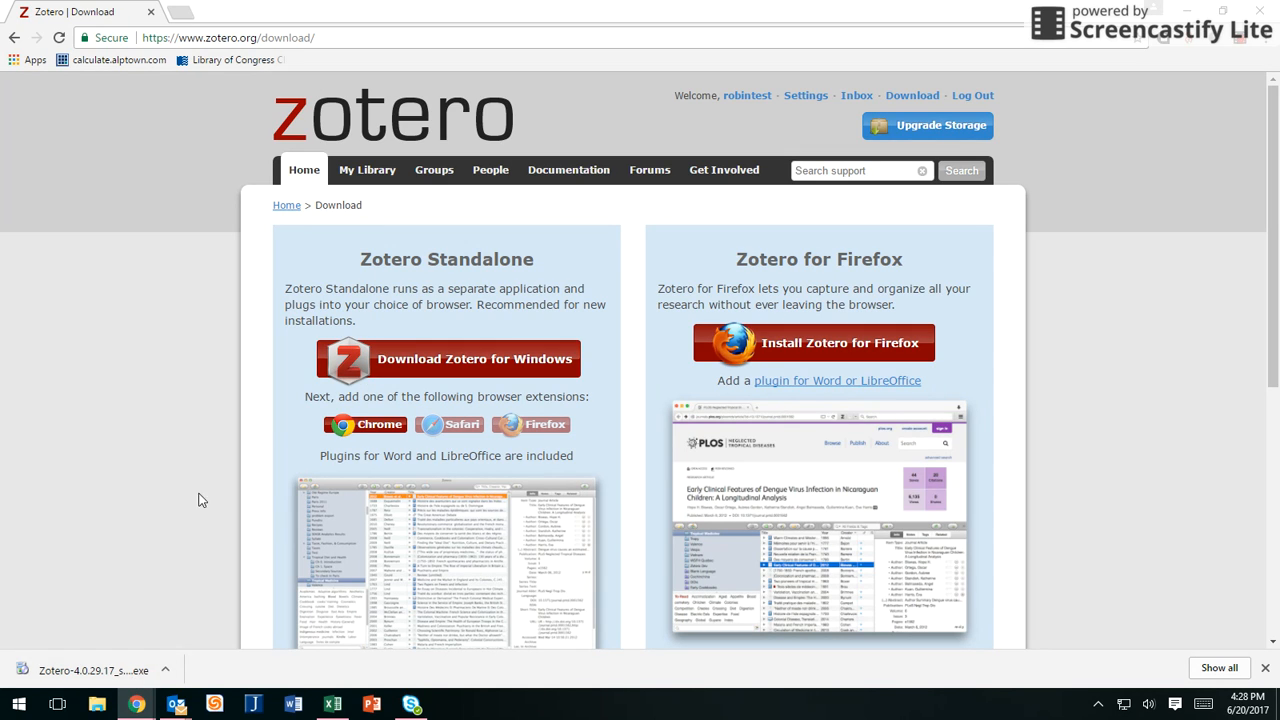
Step: Run the downloaded Zotero setup file and decline the administrator permission request
{"action": "left_click", "coordinate": [99, 679]}
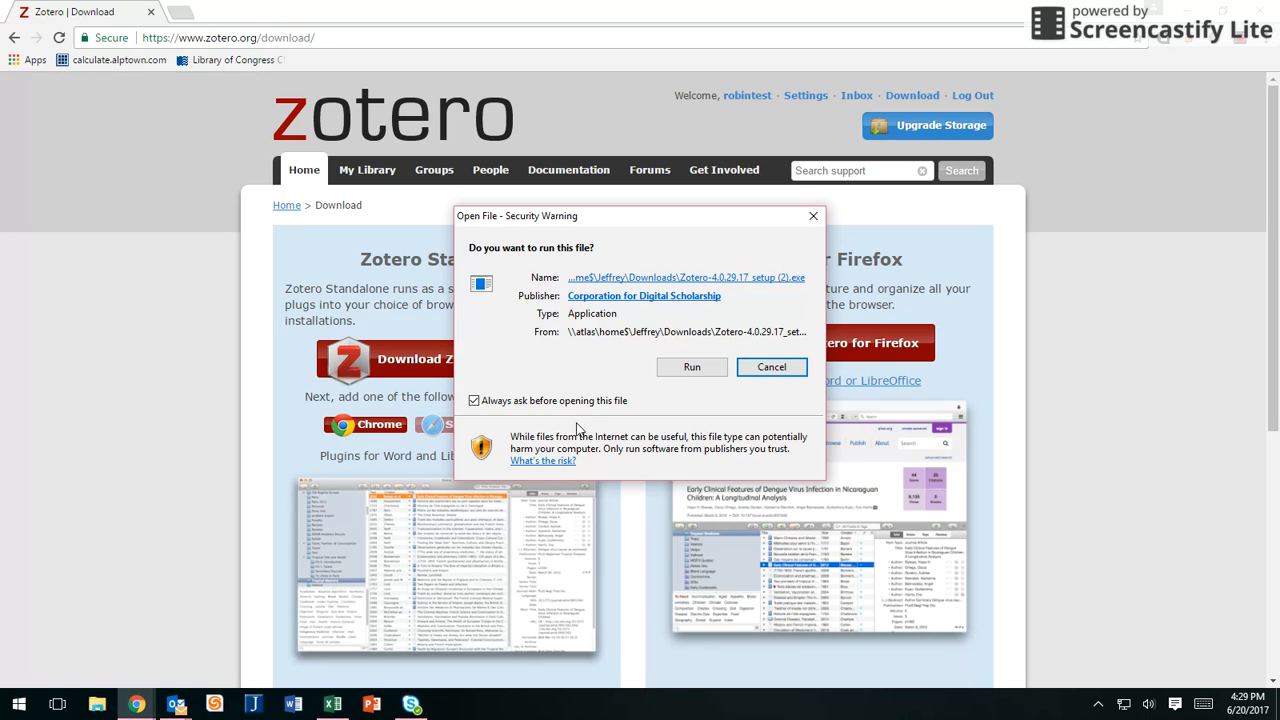
{"action": "left_click", "coordinate": [689, 368]}
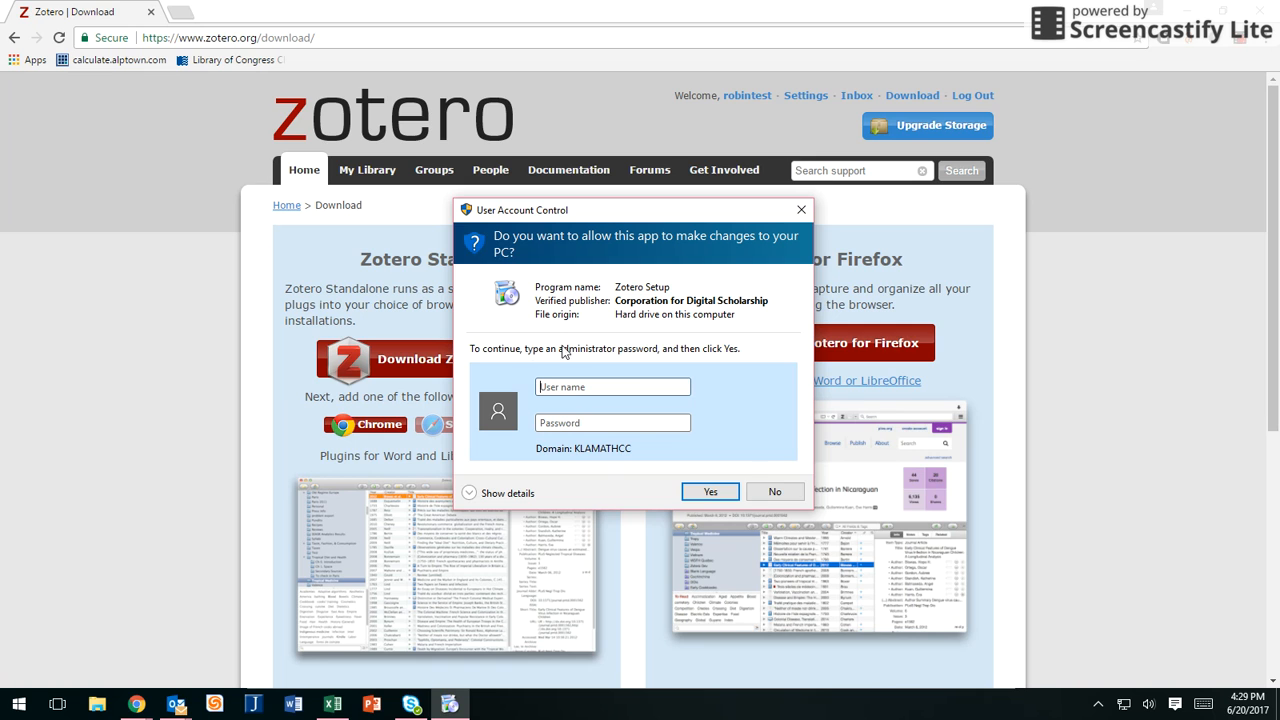
{"action": "left_click", "coordinate": [779, 493]}
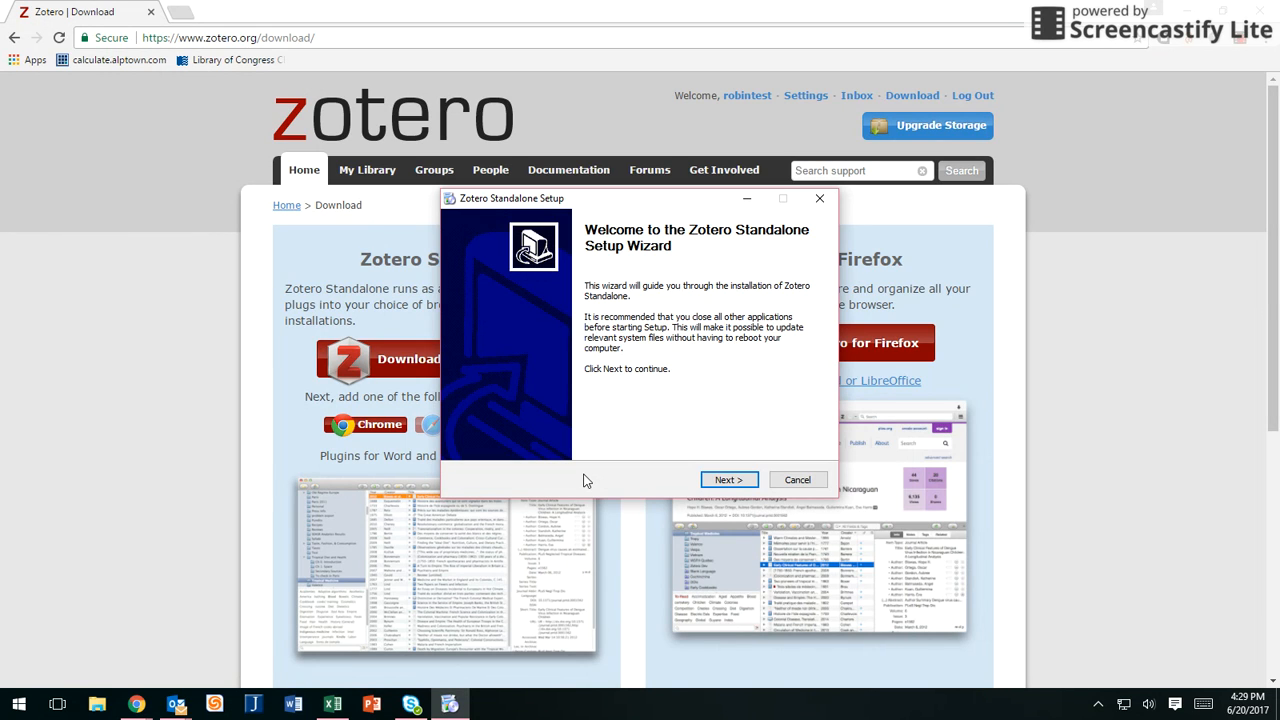
Step: Install Zotero Standalone with the Standard setup type in the proposed folder, and launch it on finishing
{"action": "left_click_drag", "start_coordinate": [631, 198], "coordinate": [614, 169]}
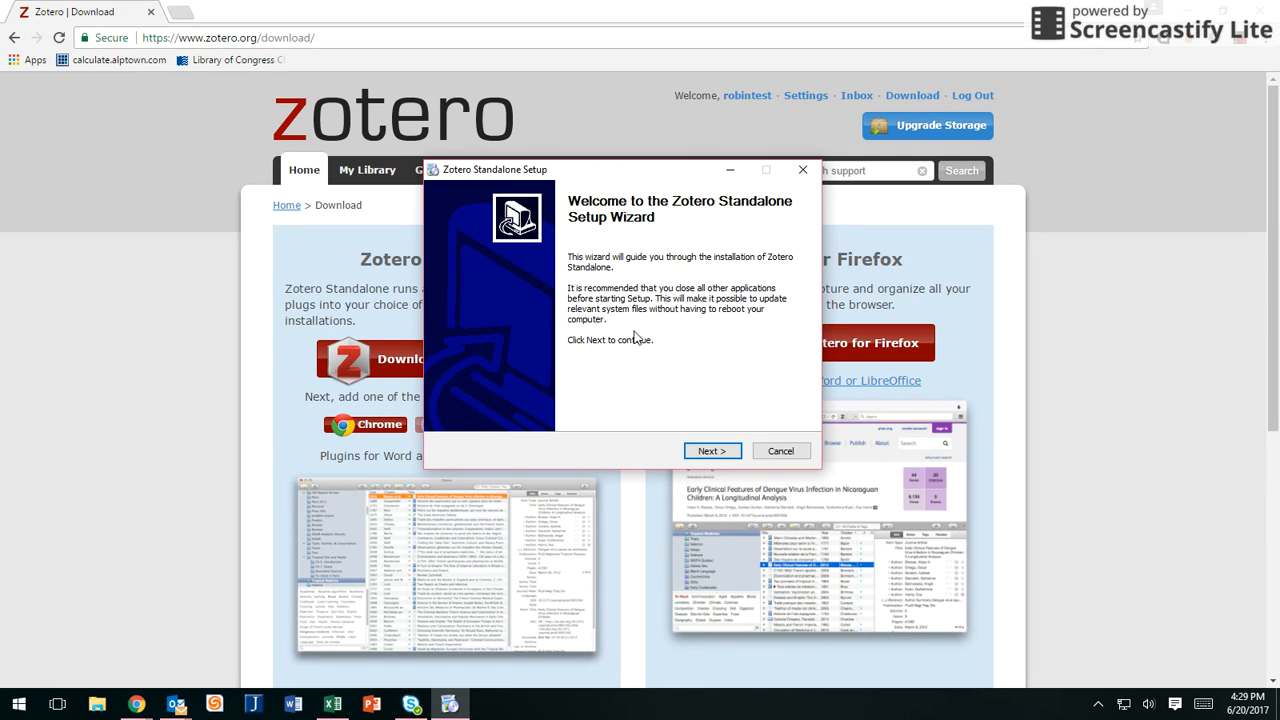
{"action": "left_click", "coordinate": [712, 451]}
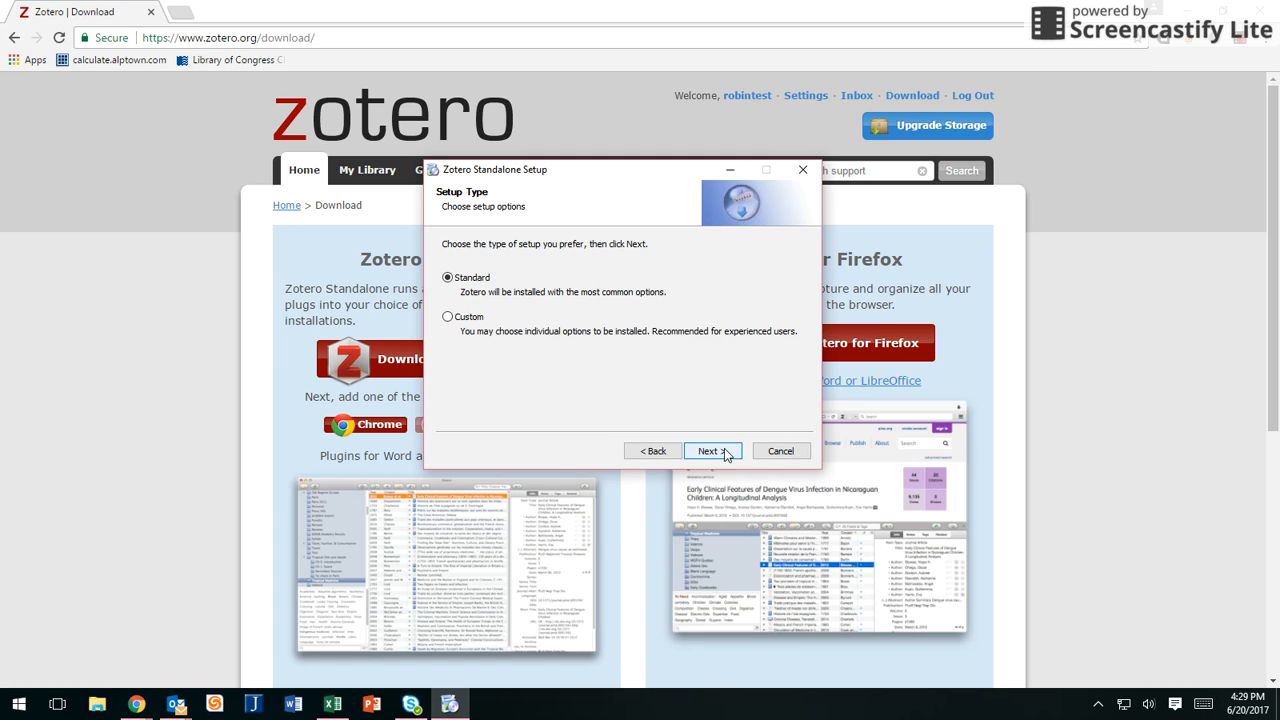
{"action": "left_click", "coordinate": [722, 451]}
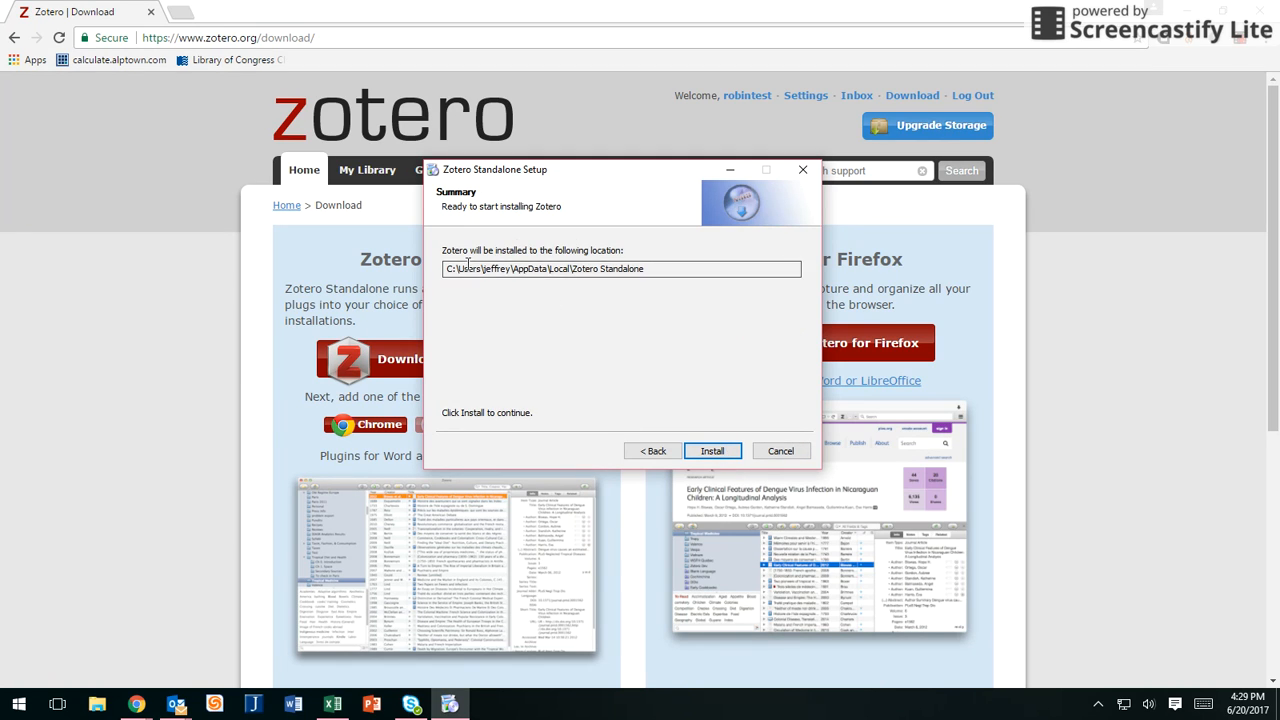
{"action": "left_click", "coordinate": [713, 452]}
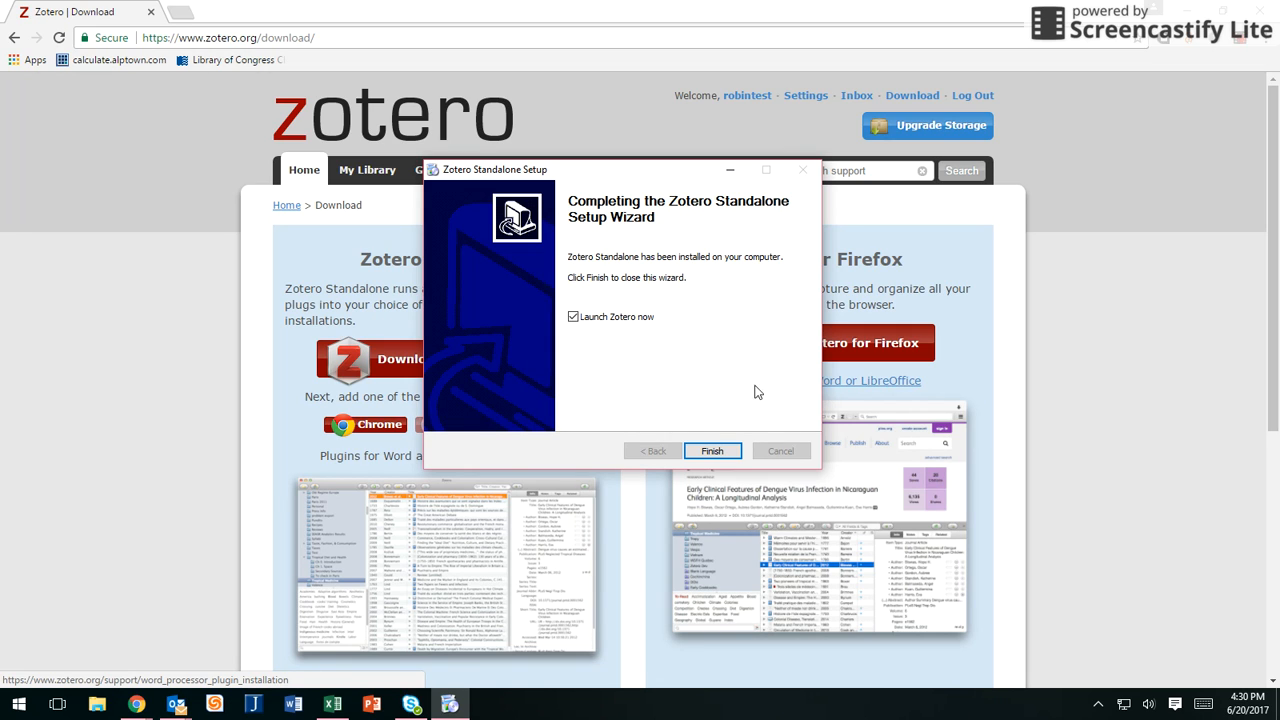
{"action": "left_click", "coordinate": [714, 451]}
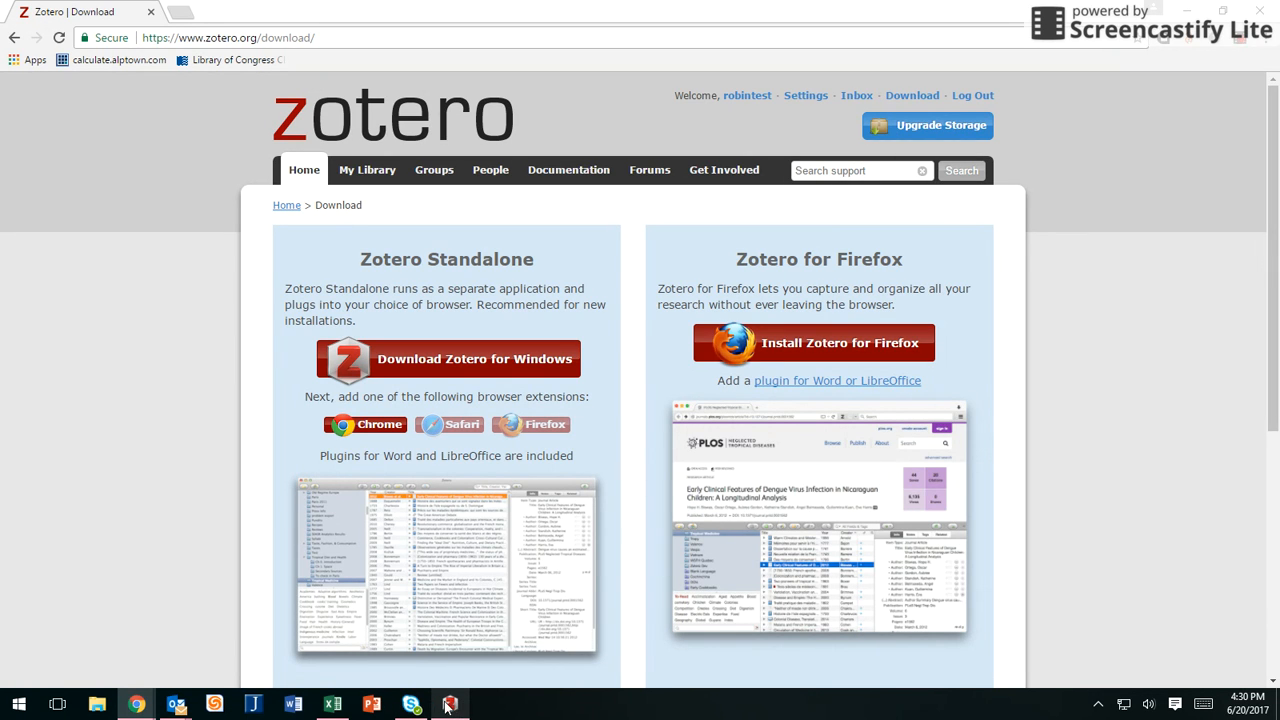
Step: Switch to the Zotero window and collapse the expanded KCC Research Files group library
{"action": "mouse_move", "coordinate": [458, 708]}
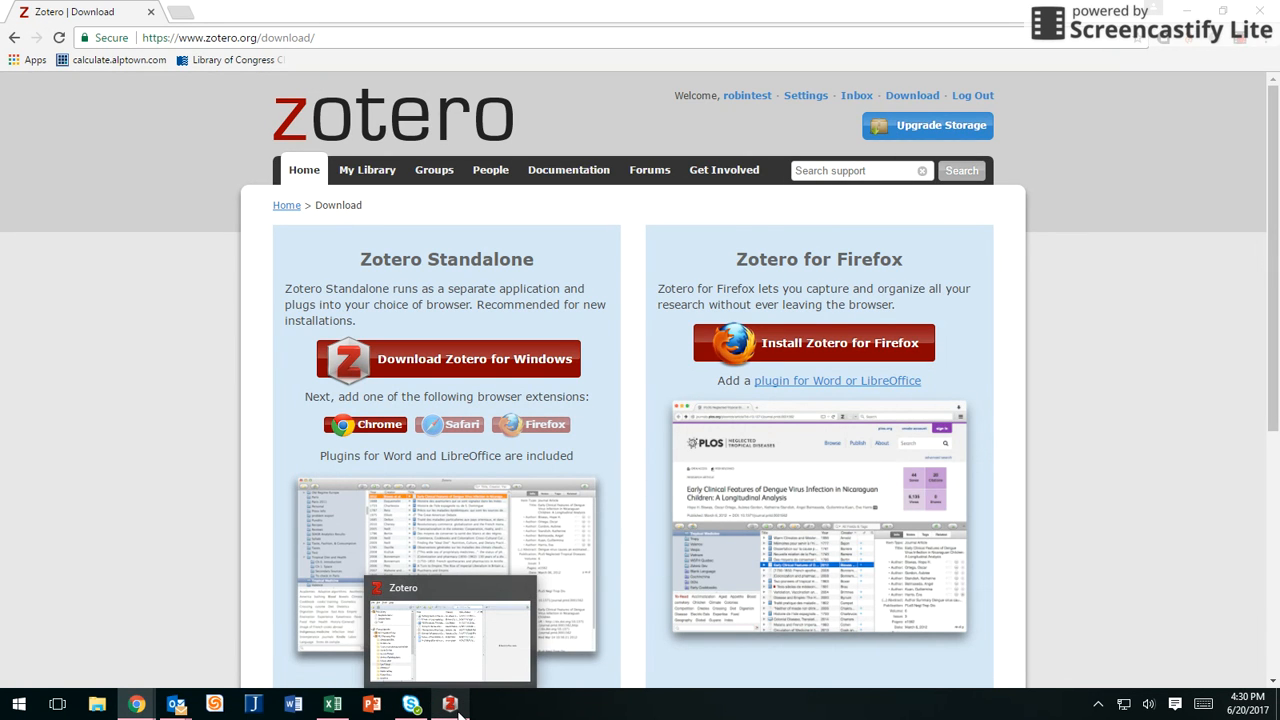
{"action": "left_click", "coordinate": [447, 658]}
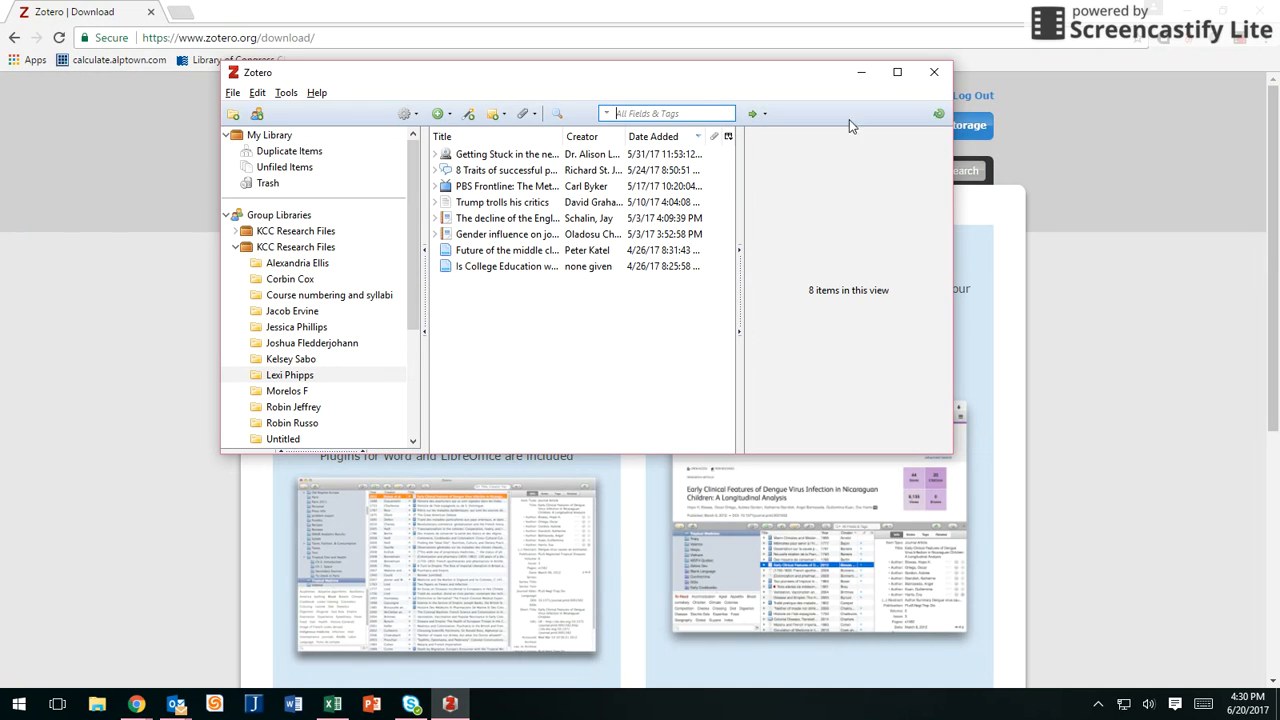
{"action": "left_click_drag", "start_coordinate": [680, 78], "coordinate": [737, 115]}
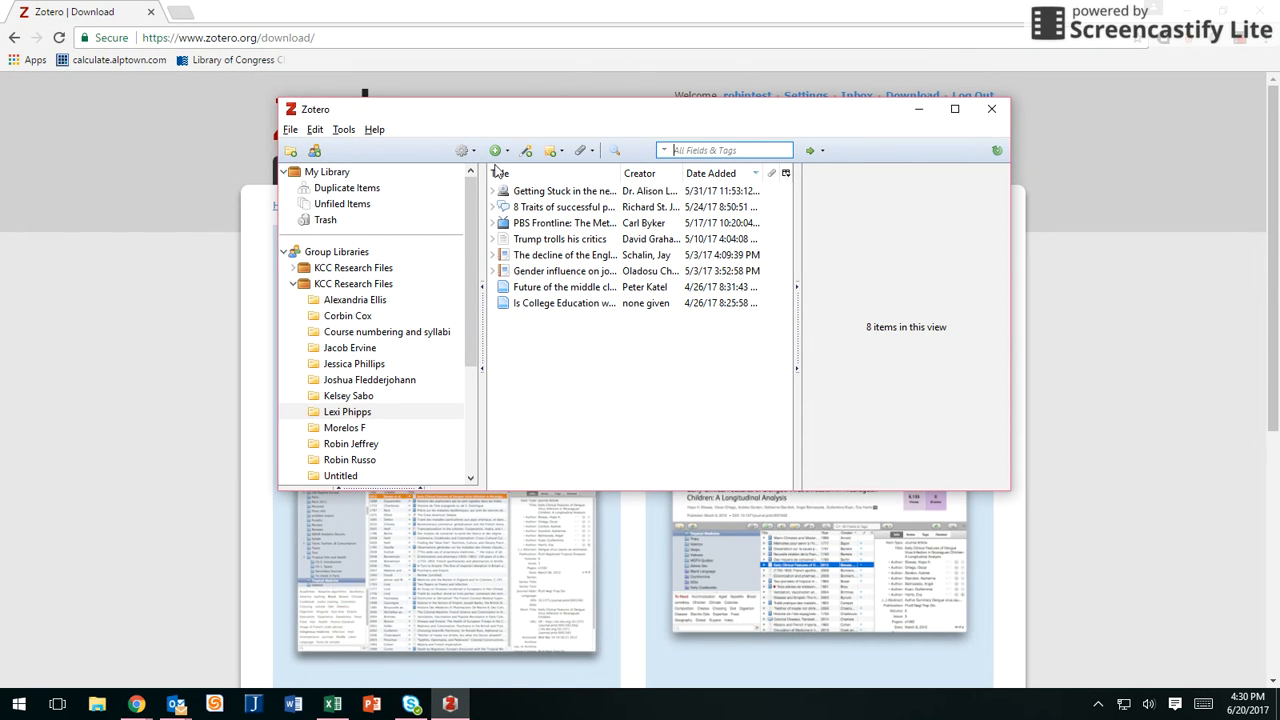
{"action": "mouse_move", "coordinate": [470, 225]}
{"action": "left_mouse_down"}
{"action": "mouse_move", "coordinate": [468, 335]}
{"action": "mouse_move", "coordinate": [467, 247]}
{"action": "left_mouse_up"}
{"action": "left_click", "coordinate": [293, 268]}
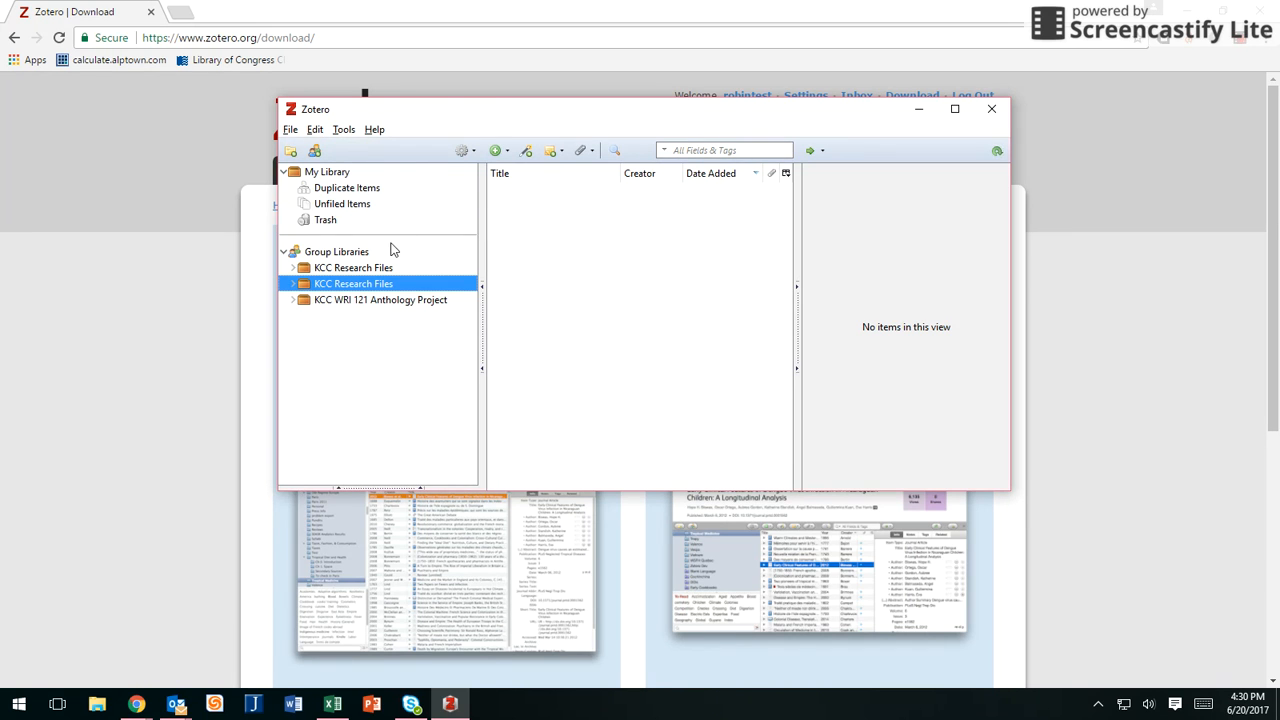
{"action": "left_click_drag", "start_coordinate": [698, 121], "coordinate": [631, 144]}
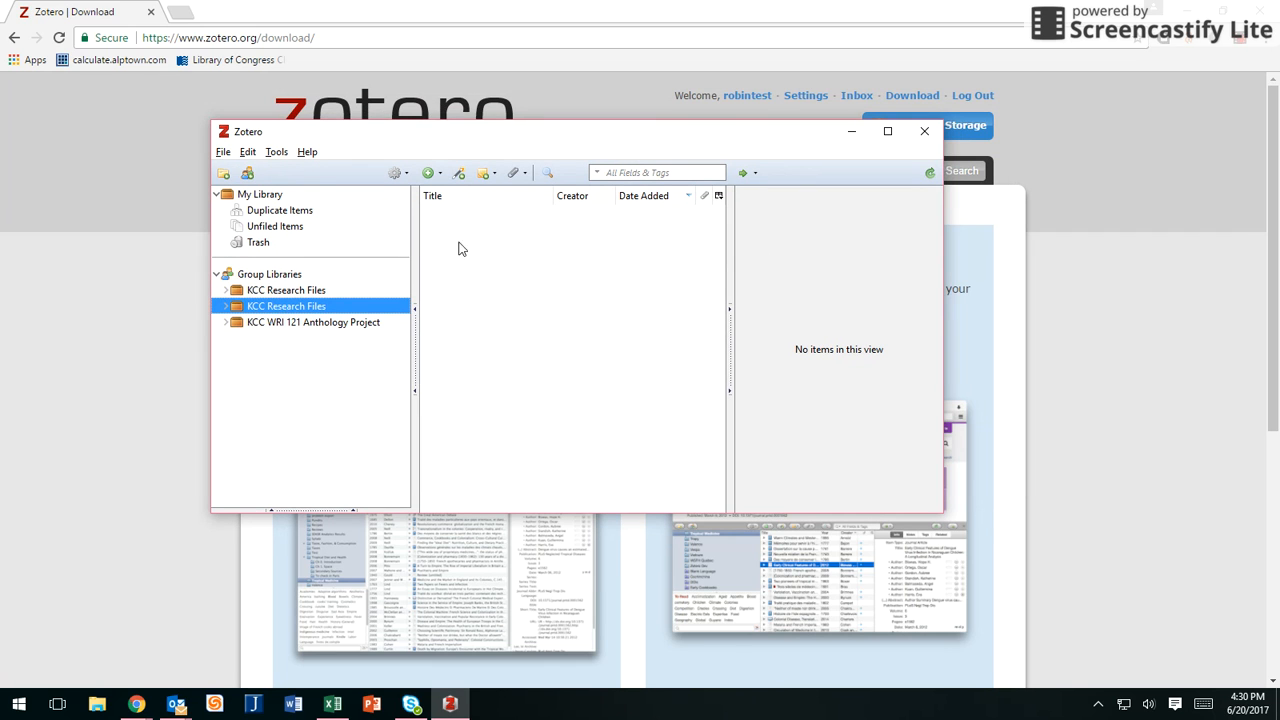
Step: Examine the contents of My Library, its Duplicate Items and Unfiled Items, and each of the group libraries
{"action": "left_click", "coordinate": [259, 196]}
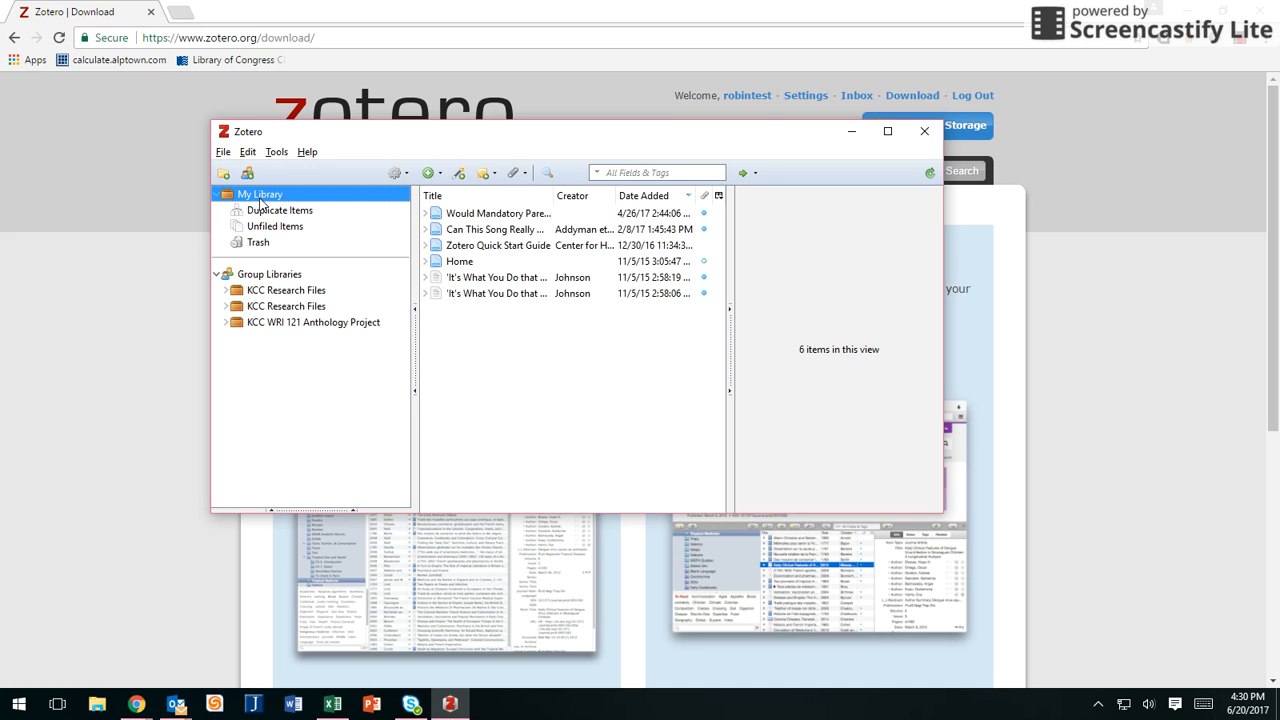
{"action": "left_click", "coordinate": [264, 211]}
{"action": "left_click", "coordinate": [262, 198]}
{"action": "left_click", "coordinate": [268, 212]}
{"action": "left_click", "coordinate": [268, 227]}
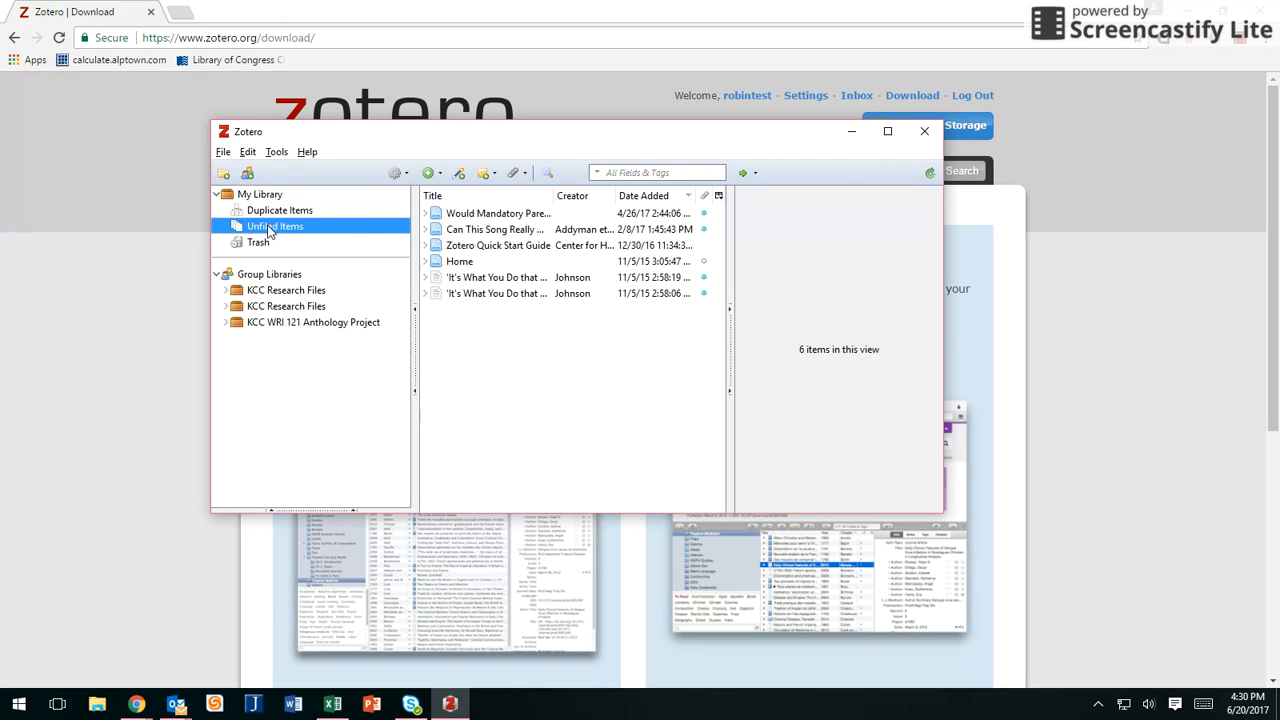
{"action": "left_click", "coordinate": [285, 292]}
{"action": "left_click", "coordinate": [283, 308]}
{"action": "left_click", "coordinate": [270, 325]}
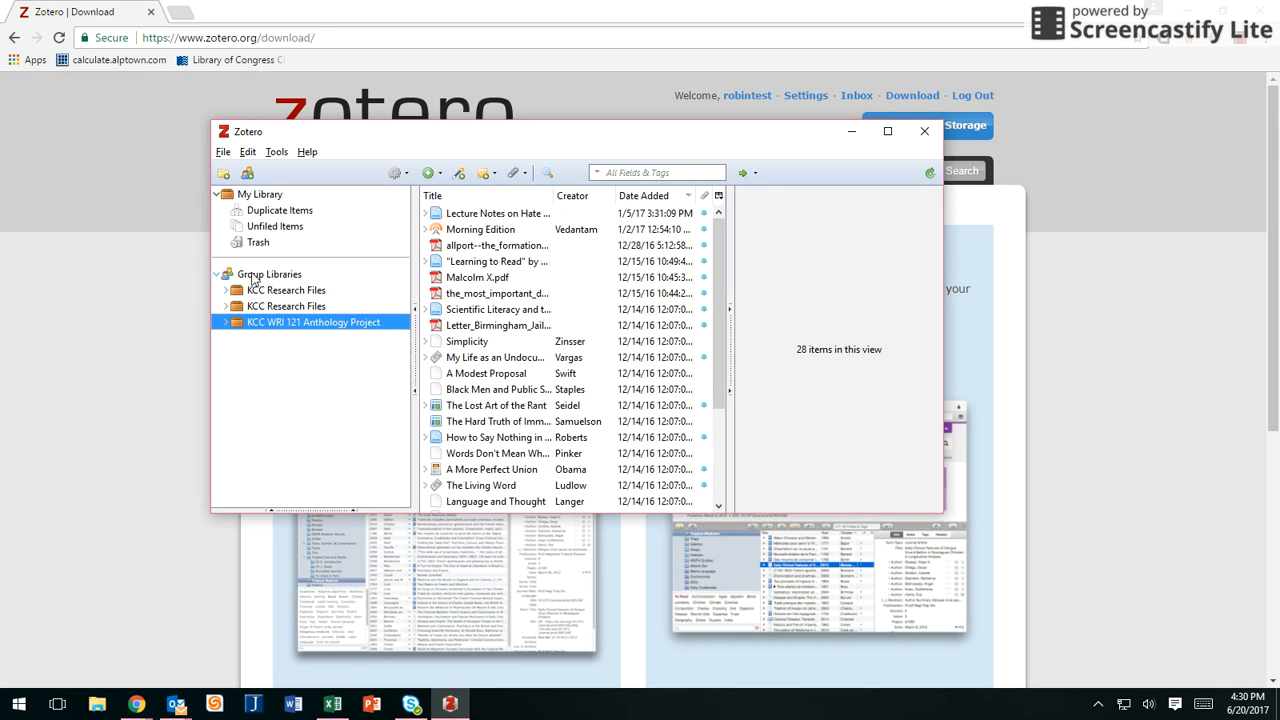
{"action": "left_click", "coordinate": [300, 276]}
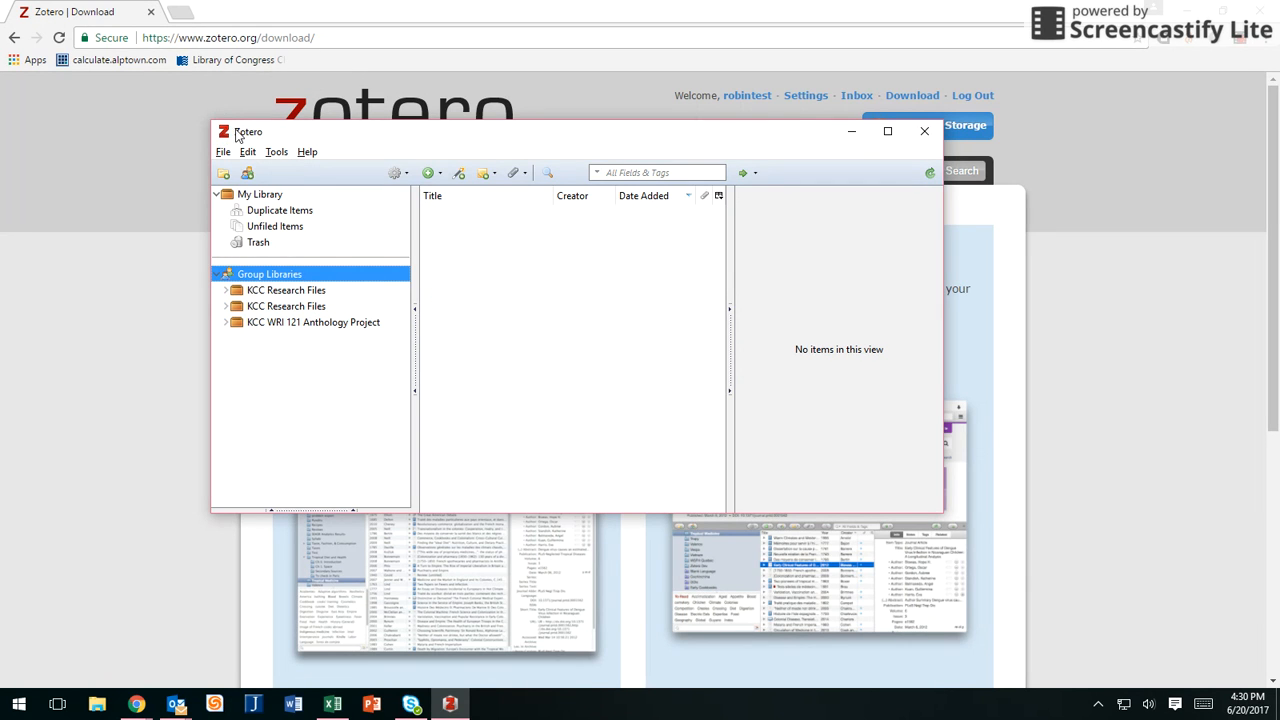
Step: Sync the Zotero libraries with the Zotero server and reposition the window over the download page
{"action": "mouse_move", "coordinate": [234, 134]}
{"action": "left_mouse_down"}
{"action": "mouse_move", "coordinate": [310, 194]}
{"action": "mouse_move", "coordinate": [258, 128]}
{"action": "left_mouse_up"}
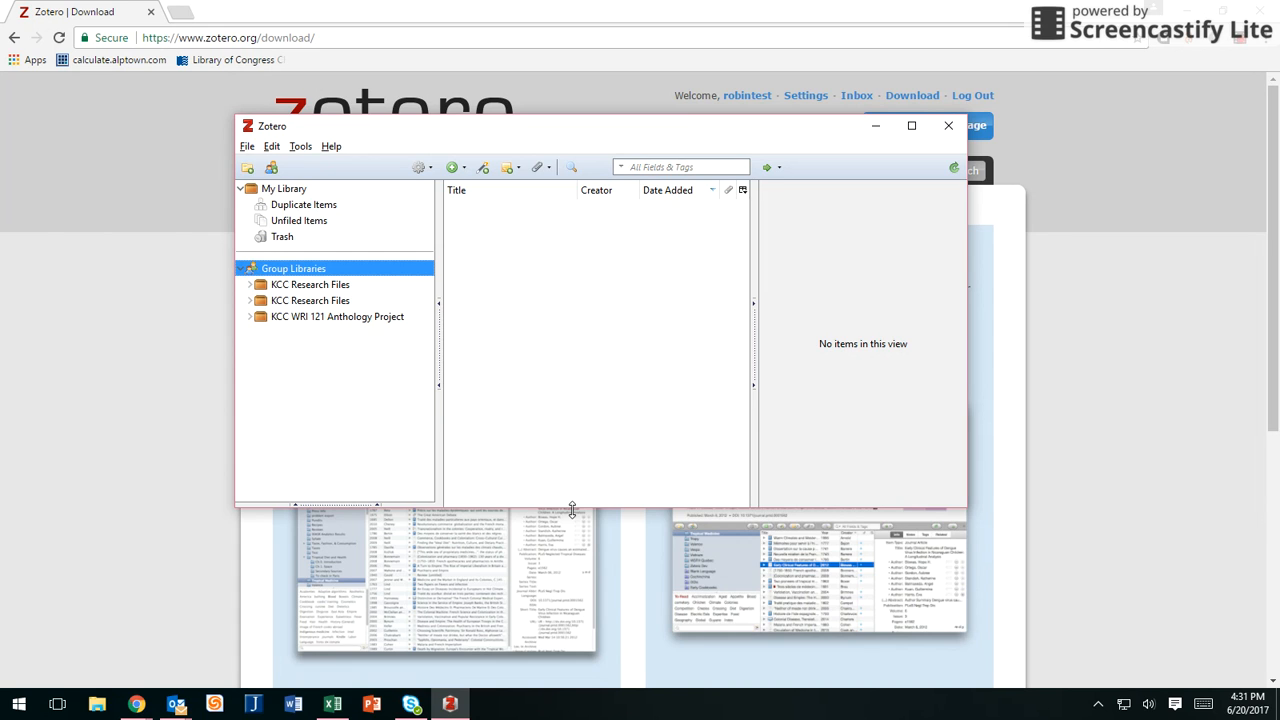
{"action": "left_click", "coordinate": [955, 172]}
{"action": "left_click", "coordinate": [956, 166]}
{"action": "left_click_drag", "start_coordinate": [637, 131], "coordinate": [606, 223]}
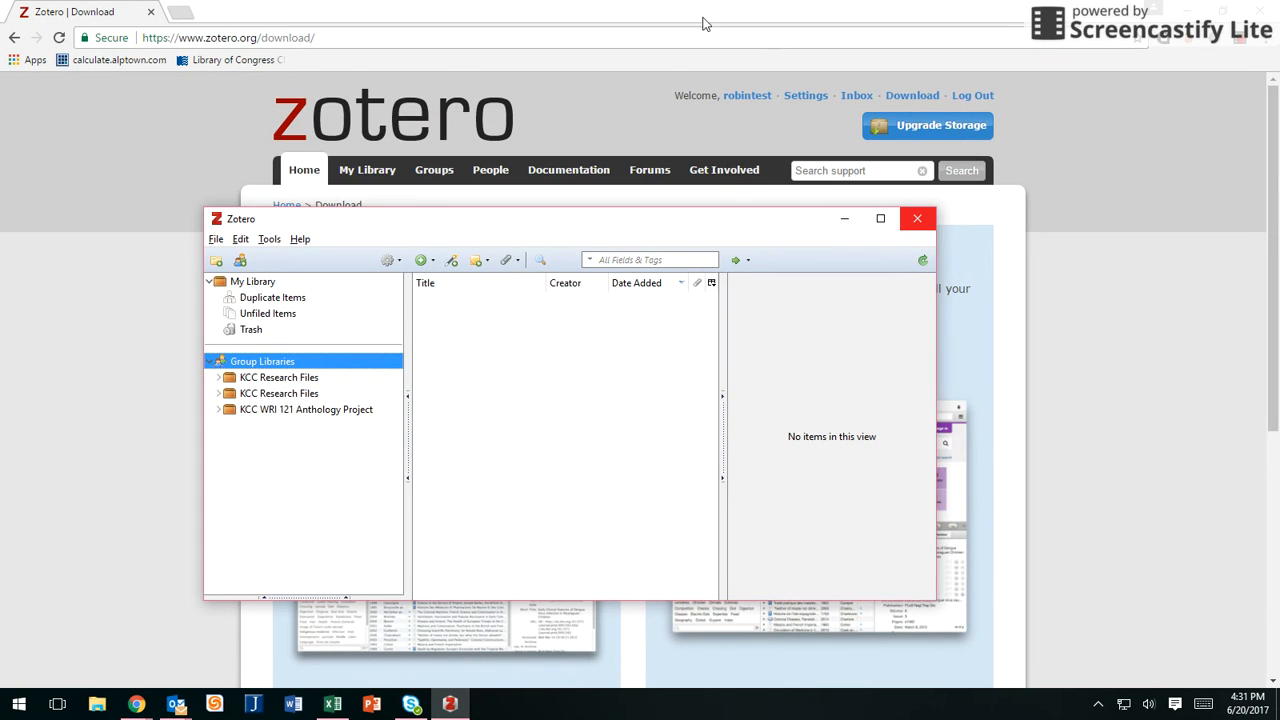
{"action": "left_click", "coordinate": [917, 218]}
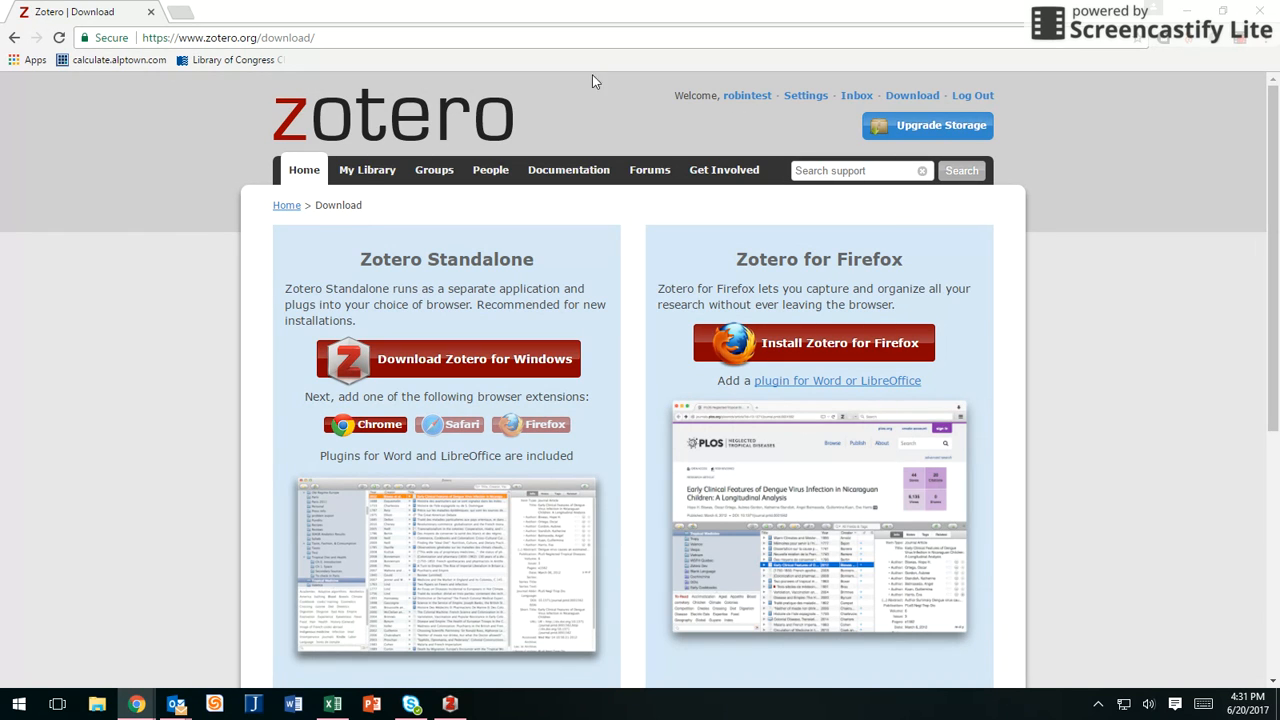
{"action": "left_click", "coordinate": [450, 704]}
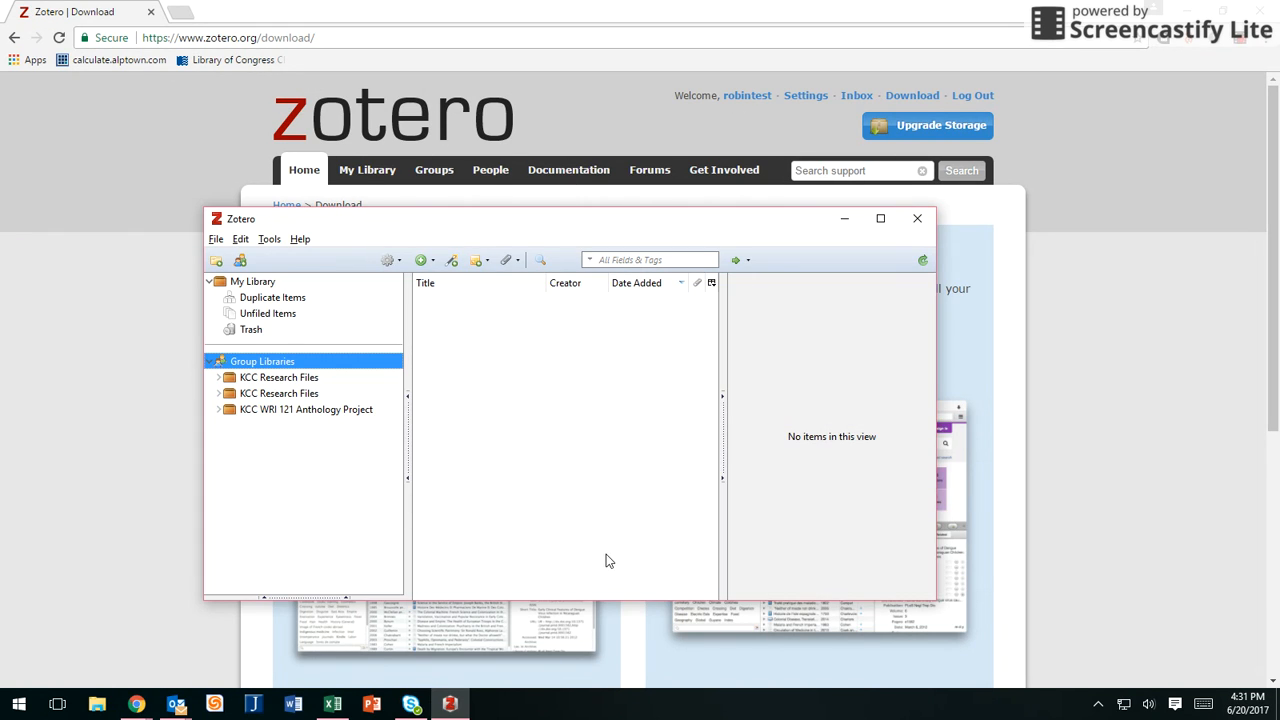
{"action": "left_click", "coordinate": [518, 8]}
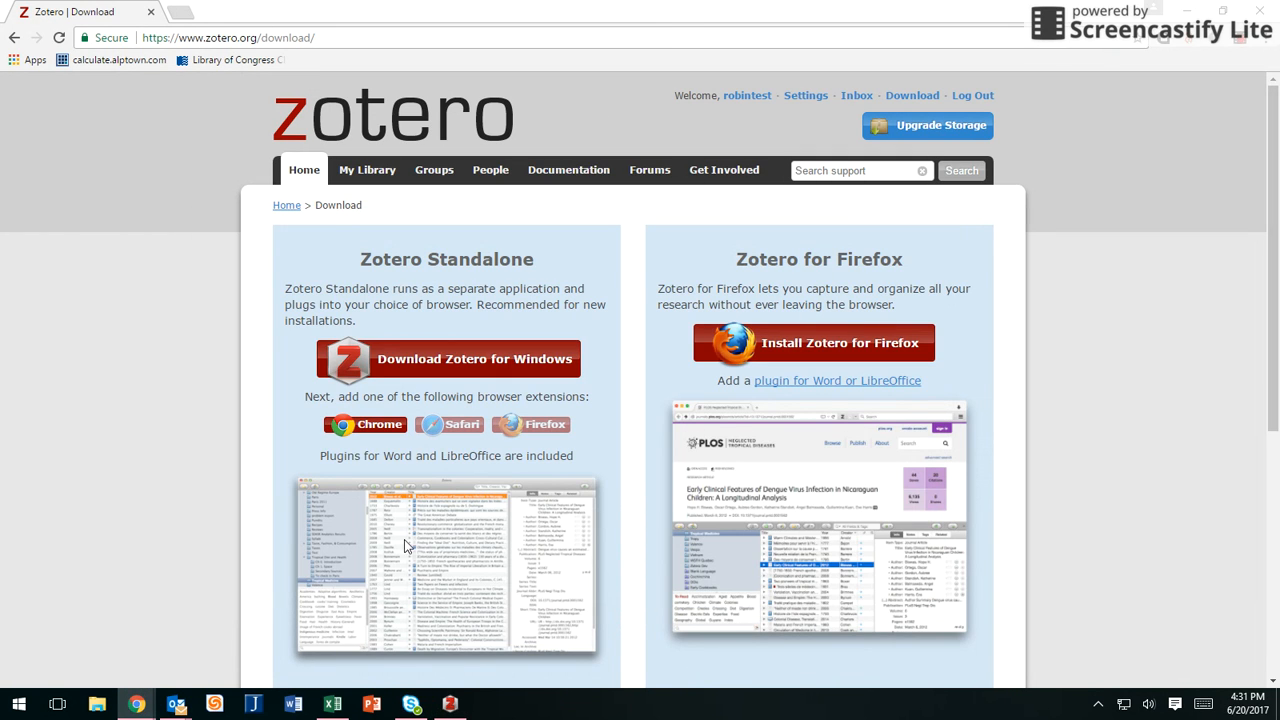
{"action": "left_click", "coordinate": [452, 706]}
{"action": "left_click_drag", "start_coordinate": [545, 230], "coordinate": [569, 183]}
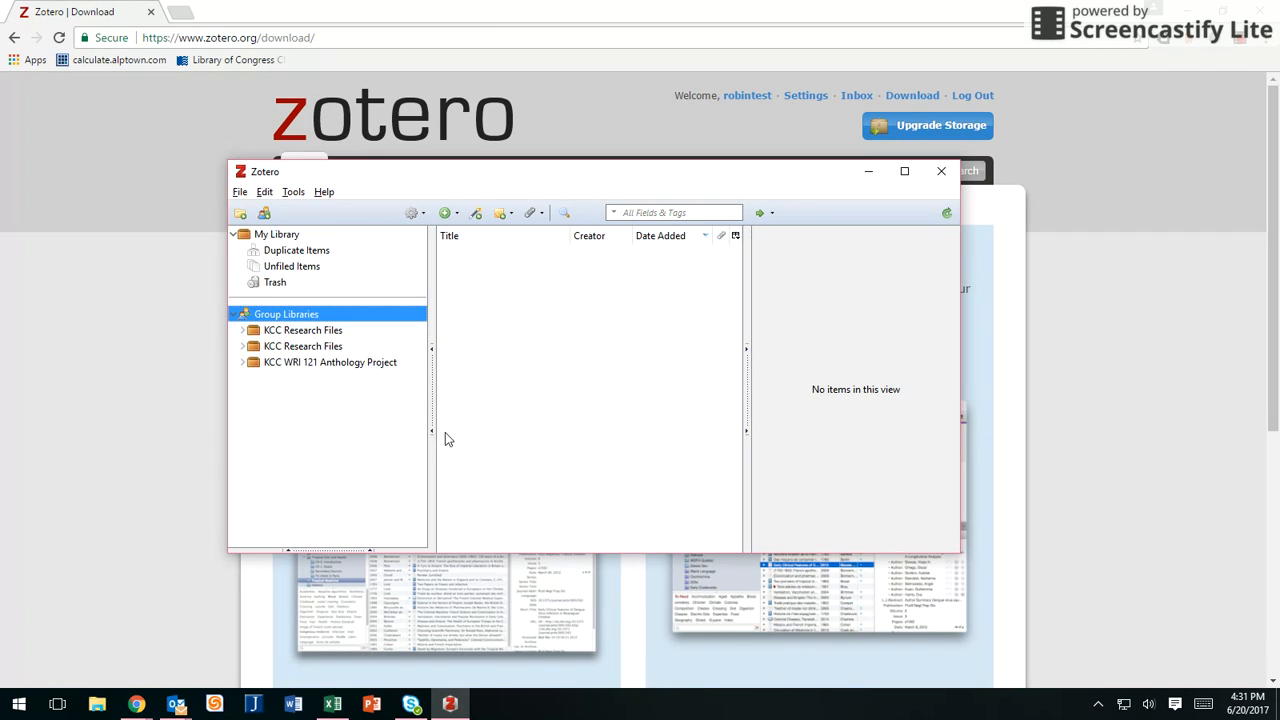
{"action": "left_click", "coordinate": [242, 193]}
{"action": "mouse_move", "coordinate": [265, 194]}
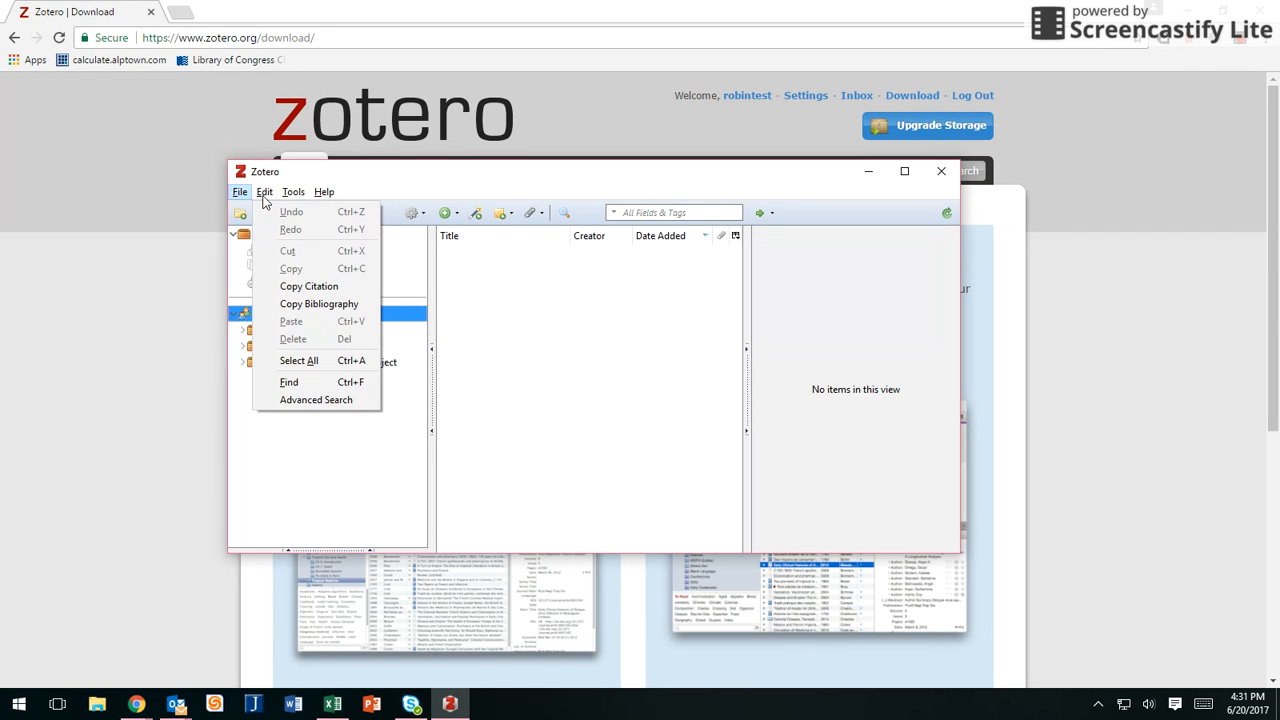
{"action": "mouse_move", "coordinate": [325, 195]}
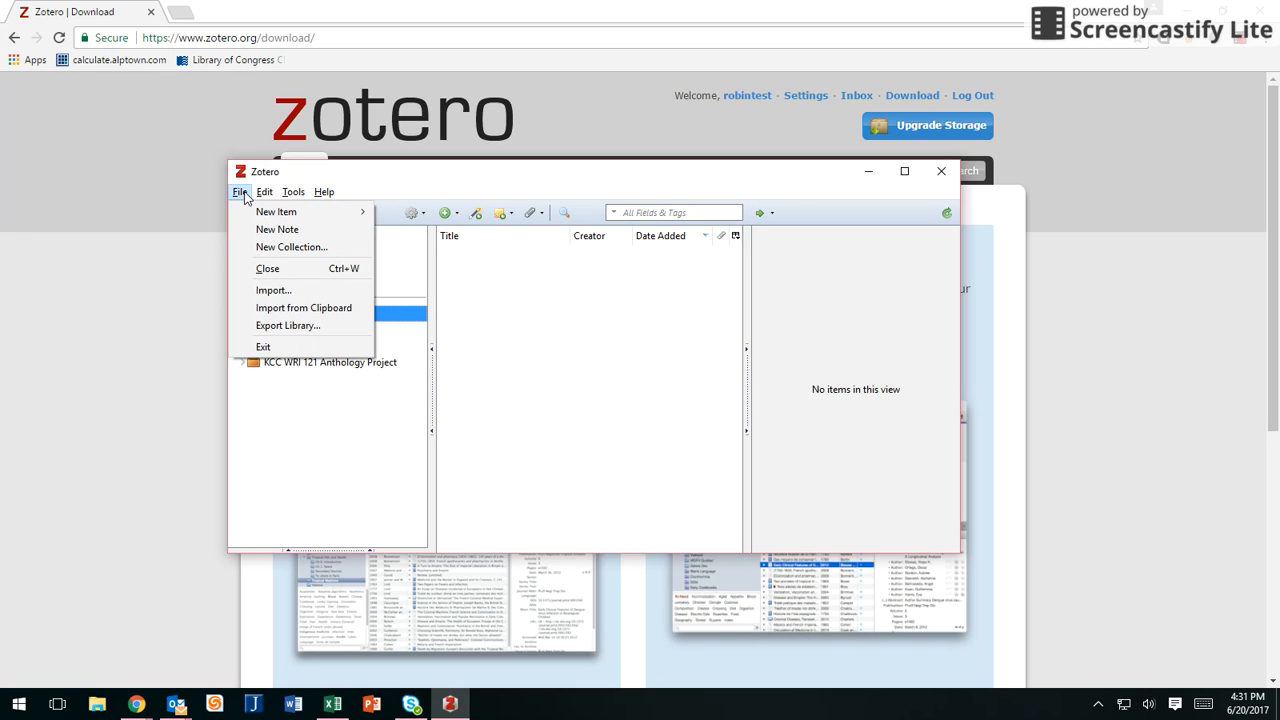
{"action": "left_click", "coordinate": [533, 190]}
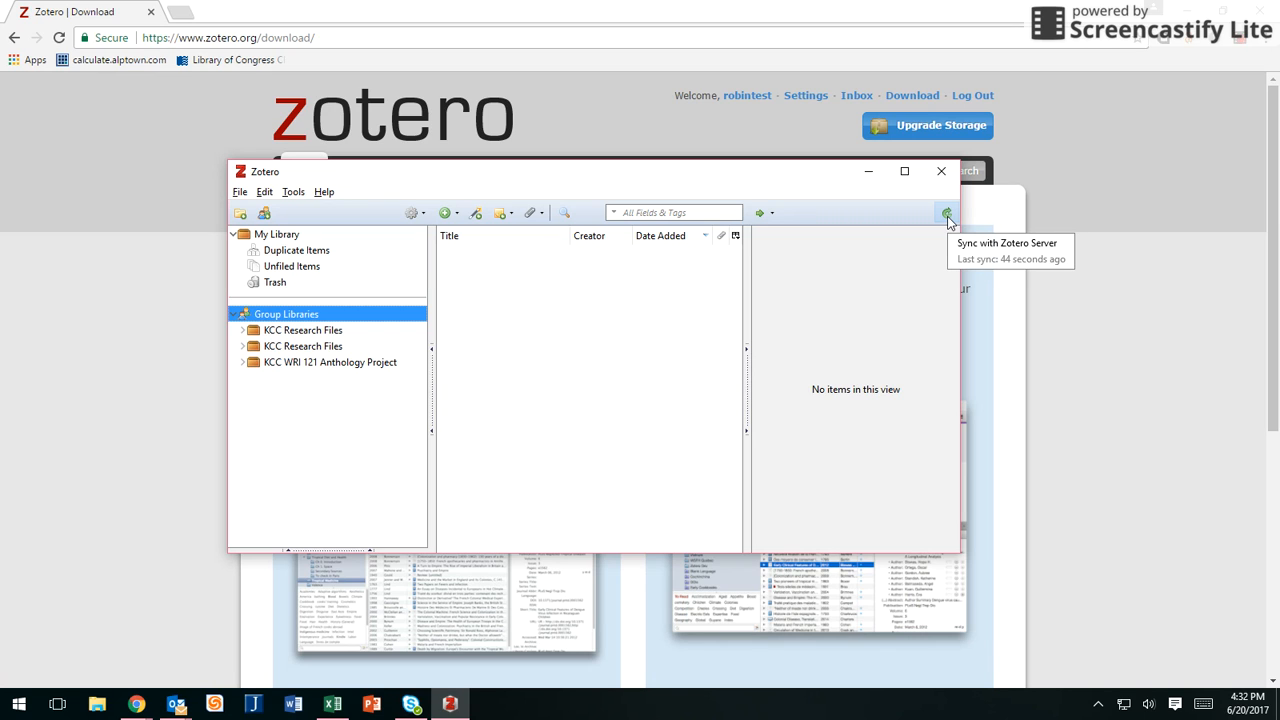
{"action": "left_click", "coordinate": [239, 192]}
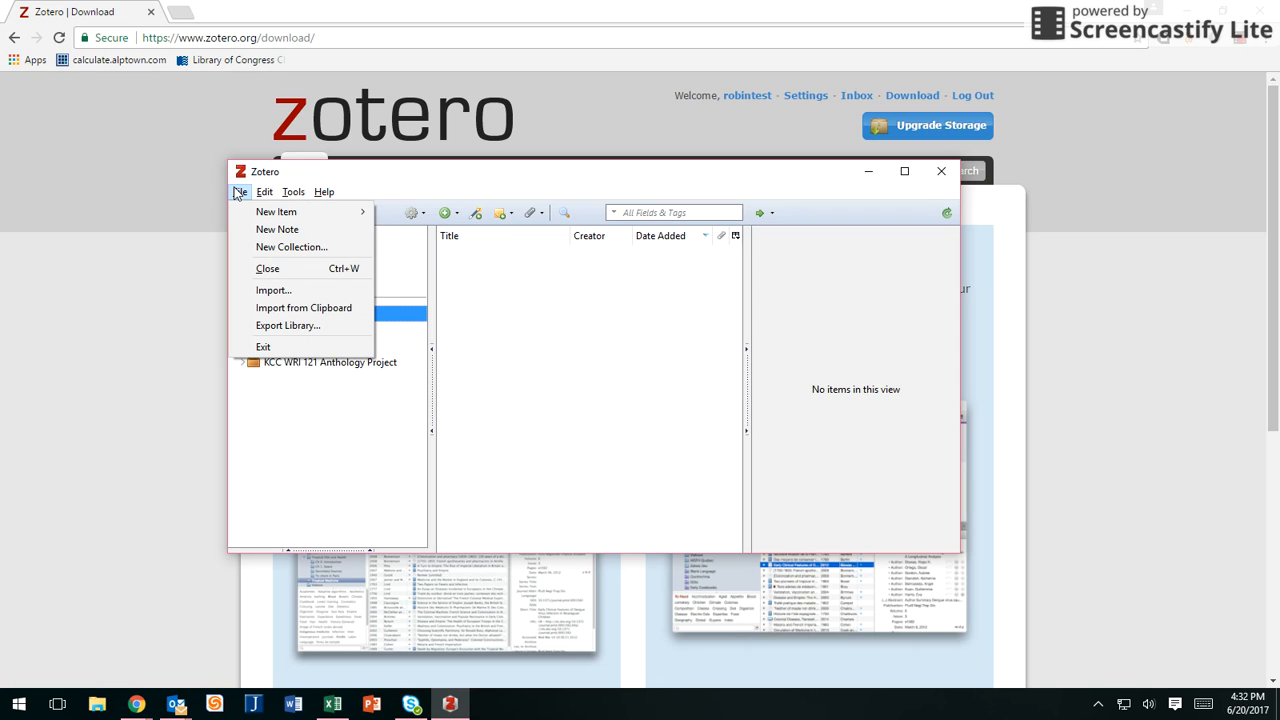
{"action": "left_click", "coordinate": [338, 187]}
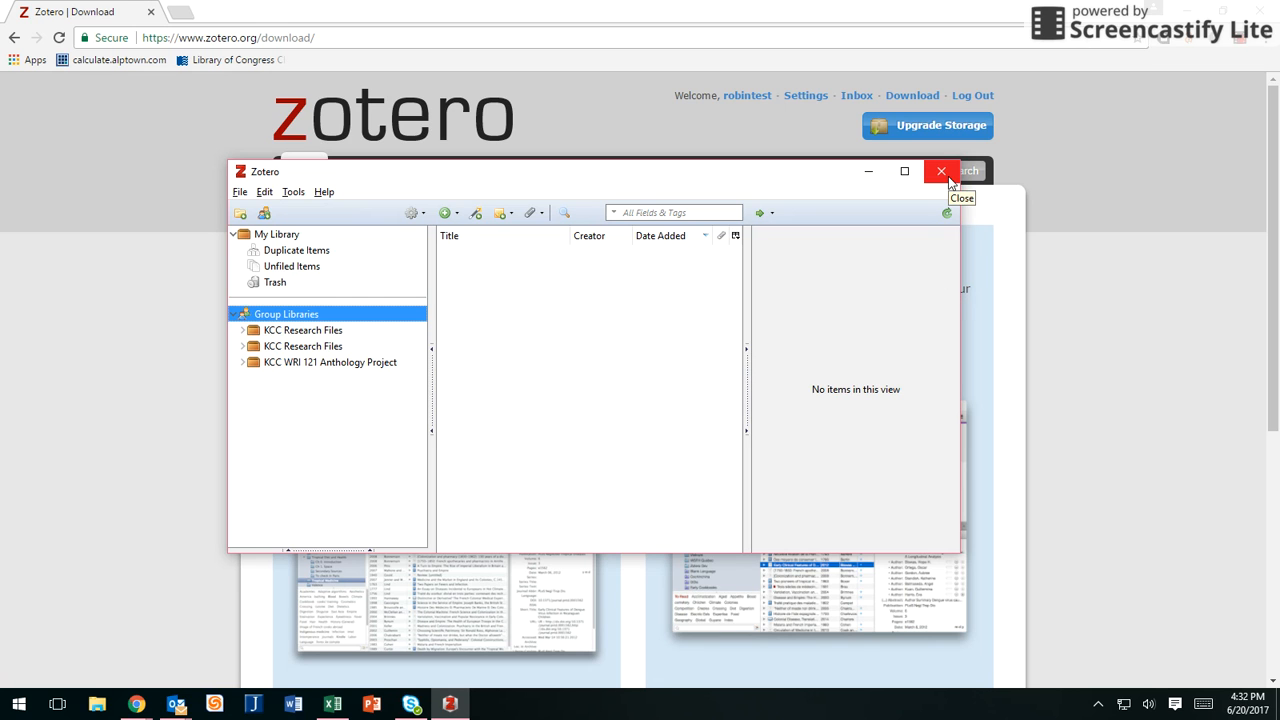
Step: Close Zotero and highlight the line about adding a browser extension under Zotero Standalone on the download page
{"action": "left_click", "coordinate": [942, 172]}
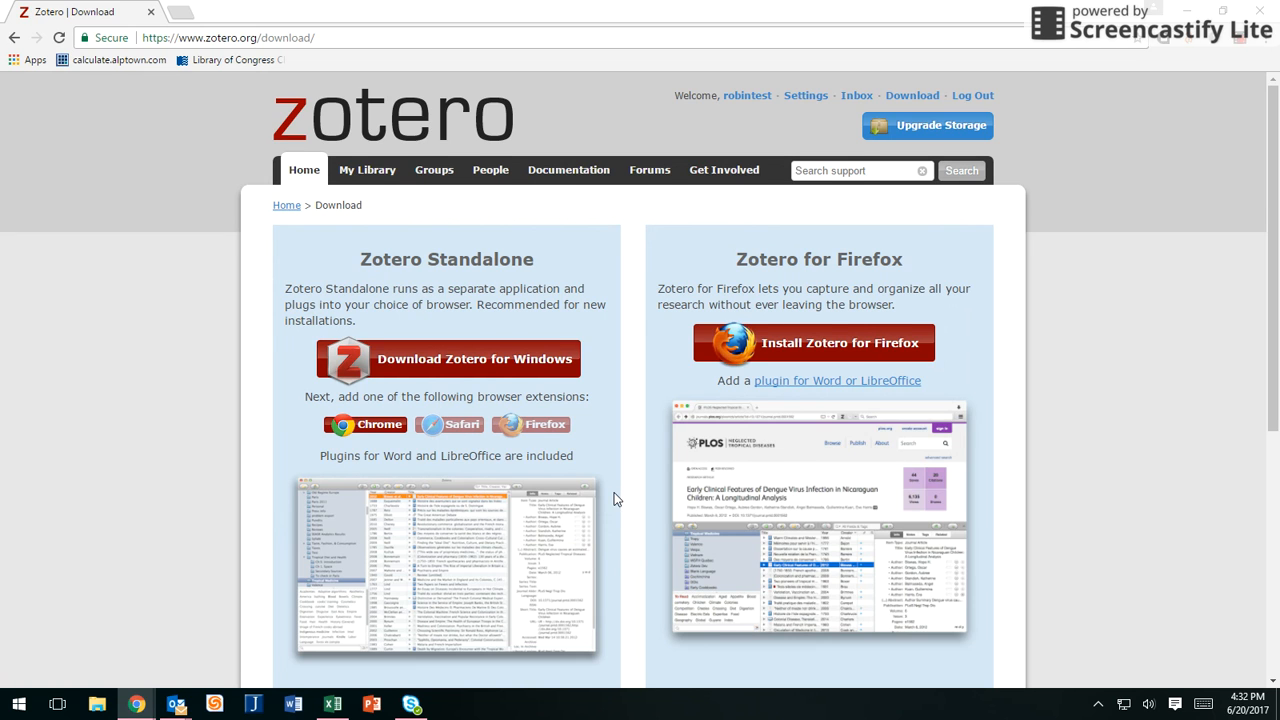
{"action": "scroll", "coordinate": [614, 492], "scroll_direction": "down", "scroll_amount": 1}
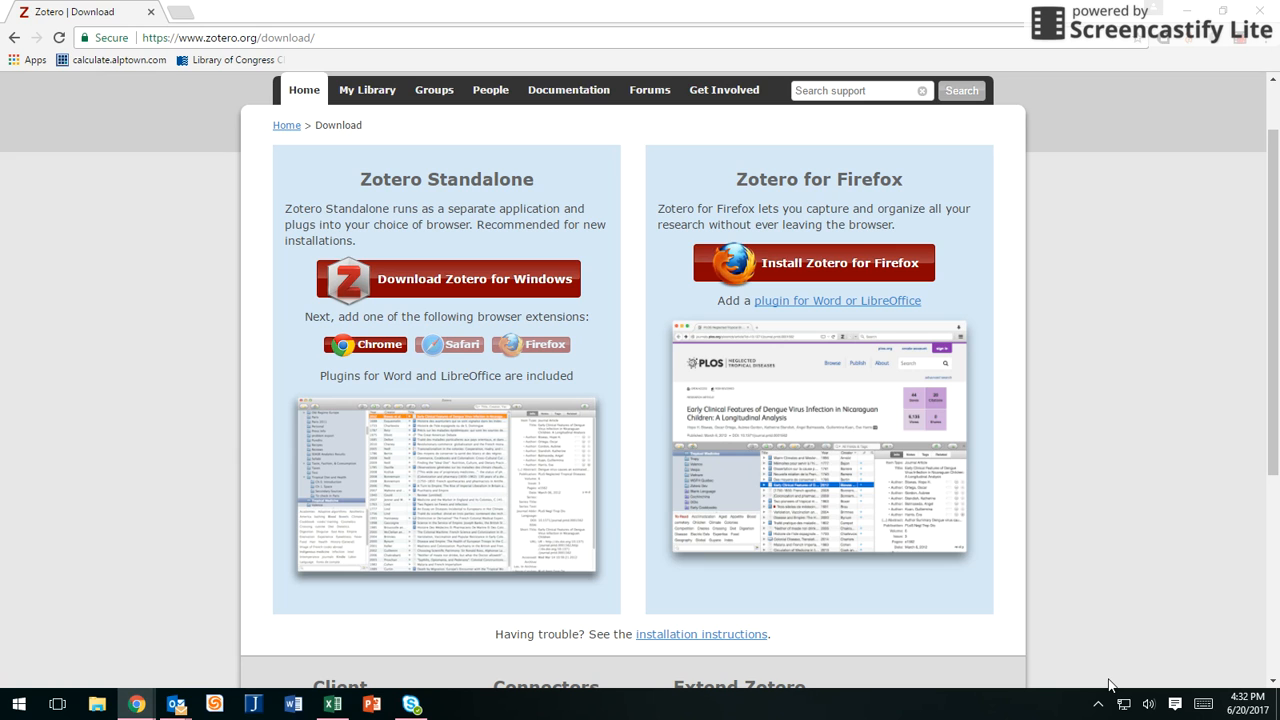
{"action": "left_click_drag", "start_coordinate": [305, 316], "coordinate": [493, 314]}
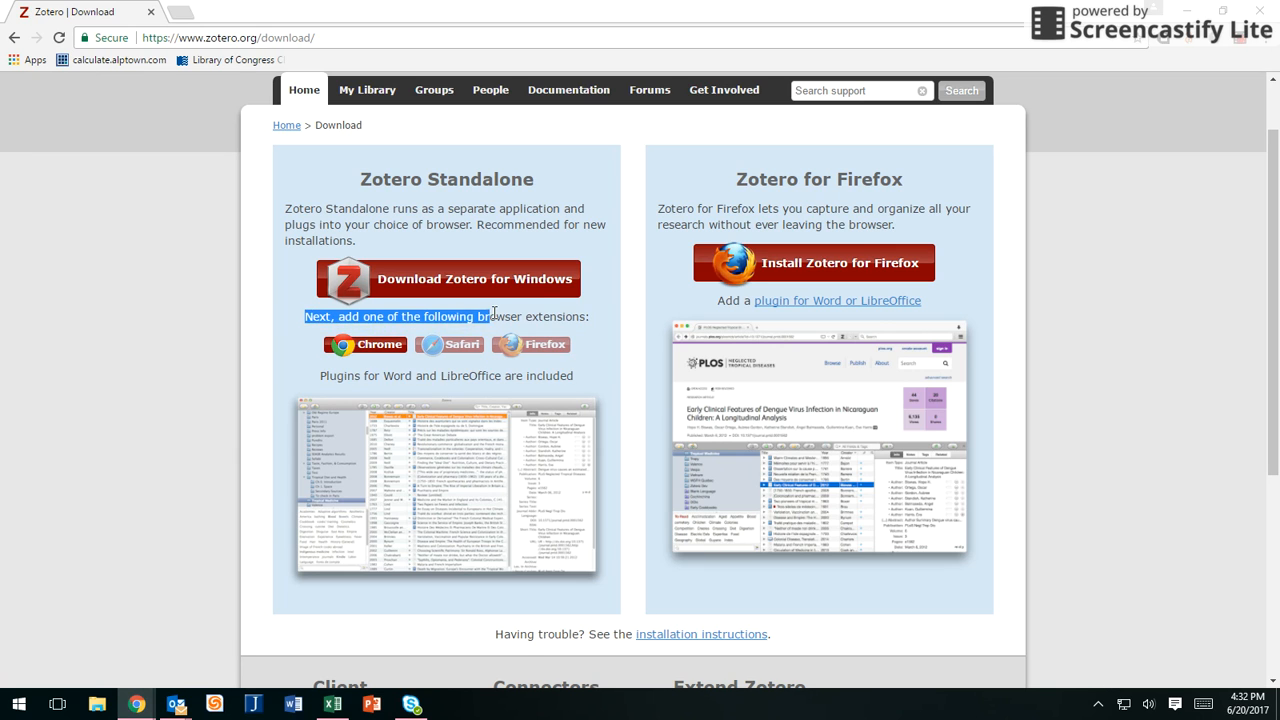
Step: Add the Zotero Connector extension for Chrome from the Zotero Standalone section and dismiss the installation notice
{"action": "left_click", "coordinate": [594, 322]}
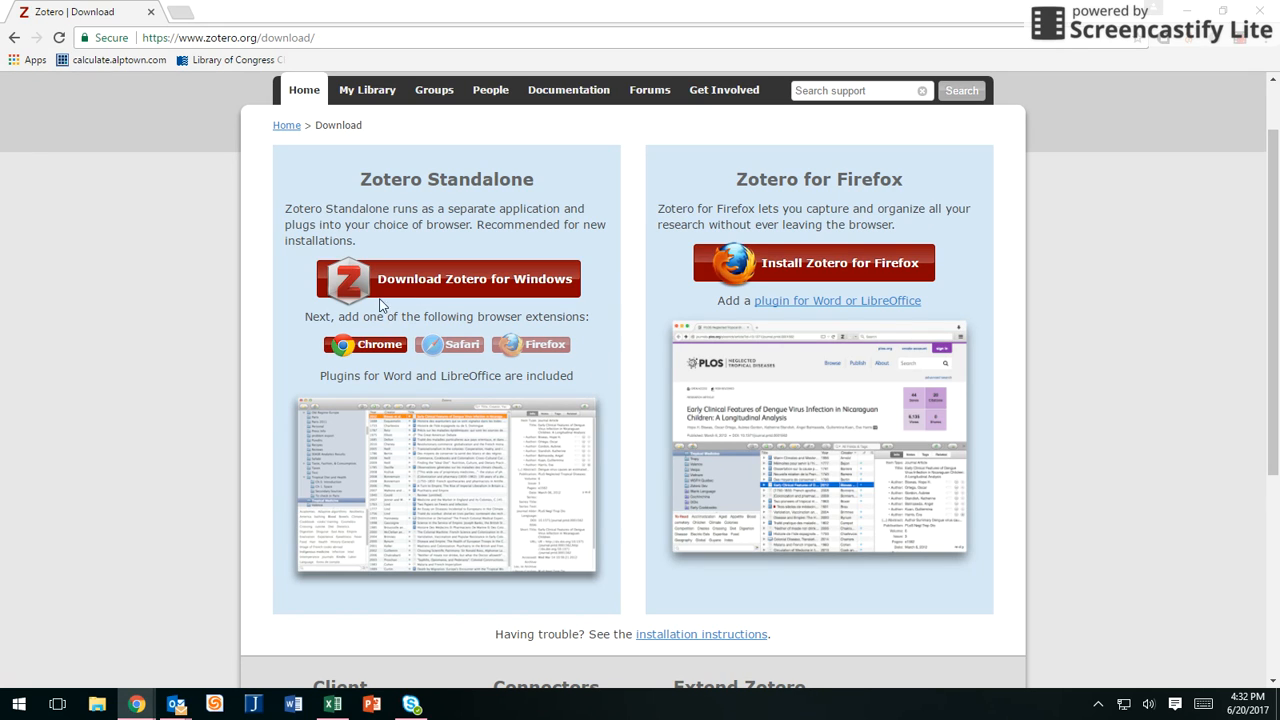
{"action": "left_click", "coordinate": [362, 357]}
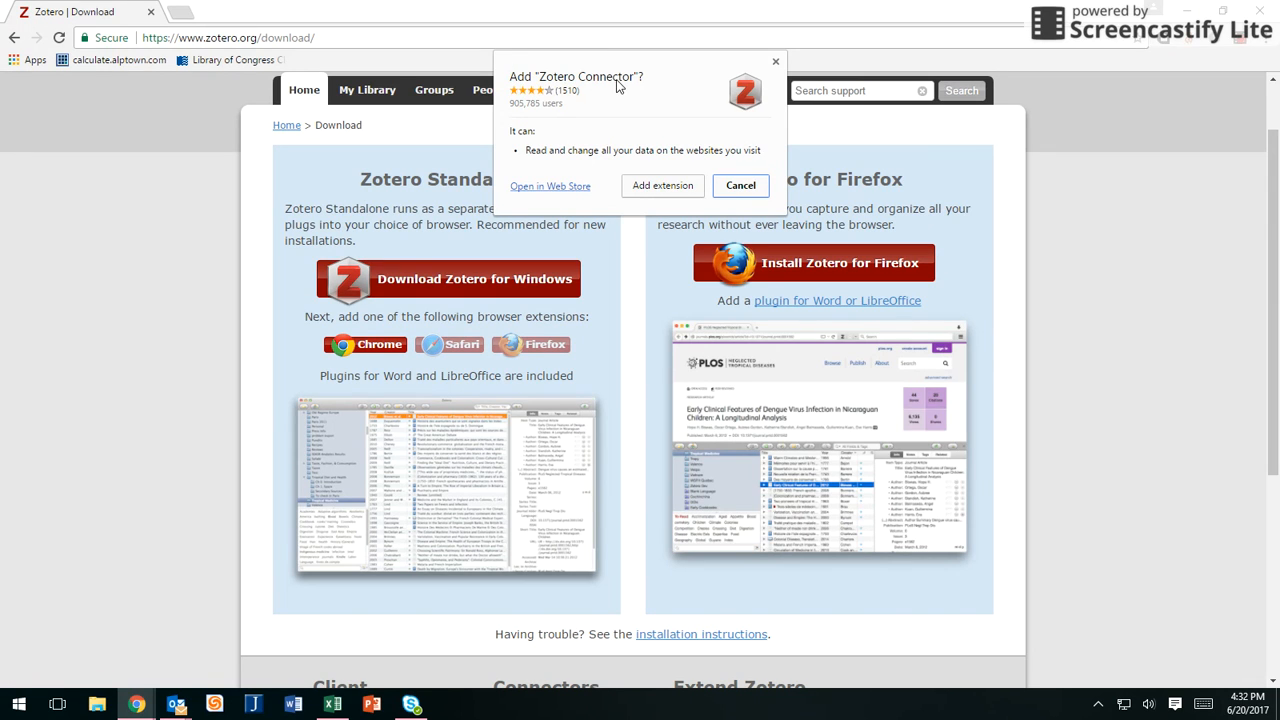
{"action": "left_click", "coordinate": [674, 190]}
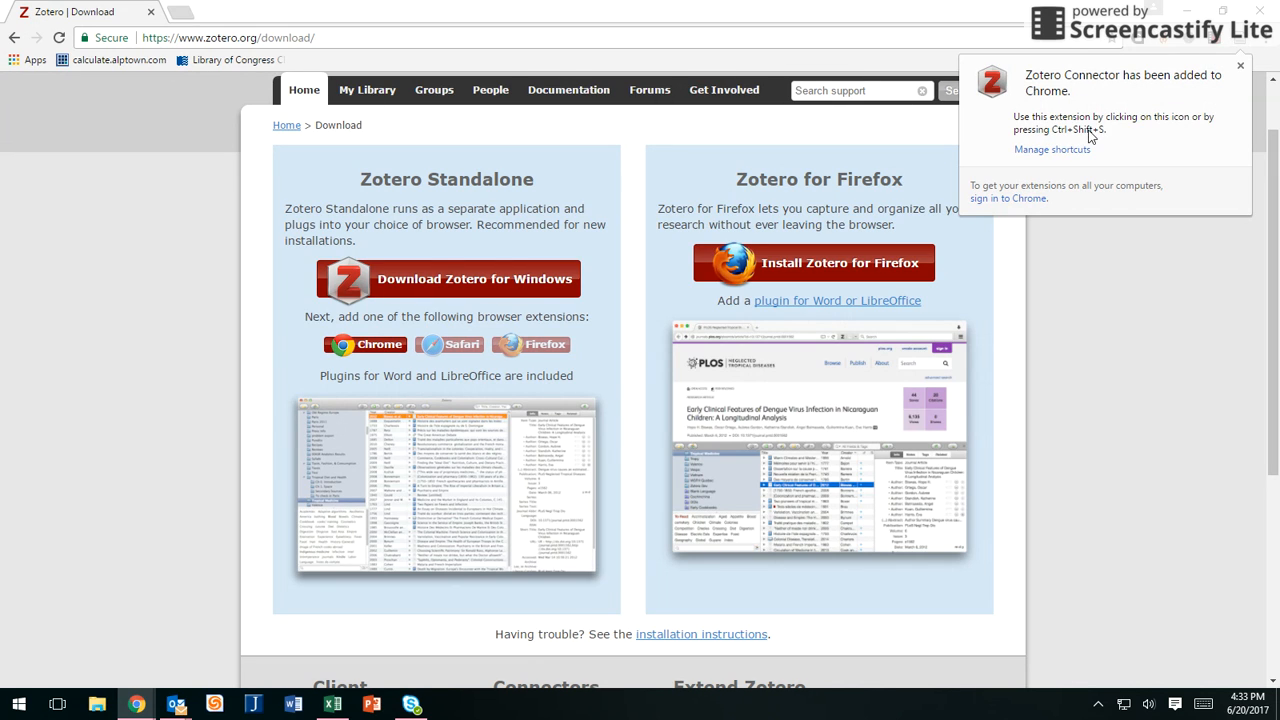
{"action": "left_click", "coordinate": [1240, 66]}
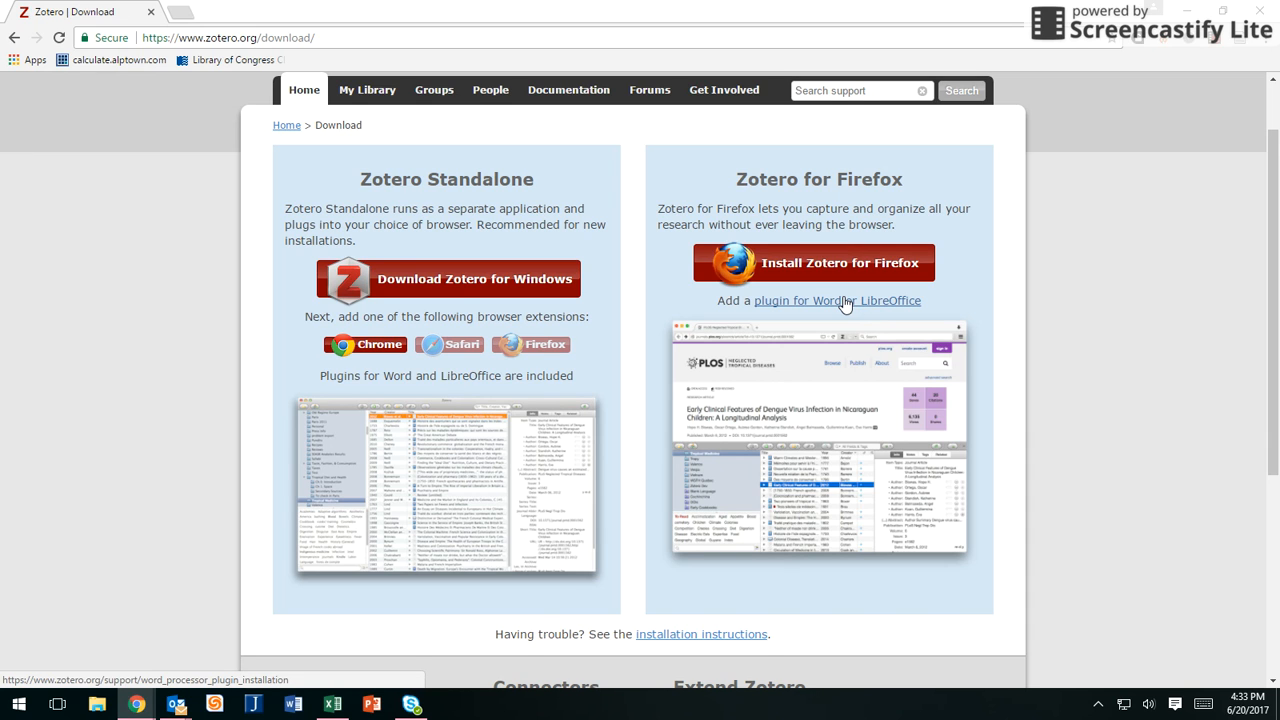
{"action": "scroll", "coordinate": [450, 350], "scroll_direction": "up", "scroll_amount": 1}
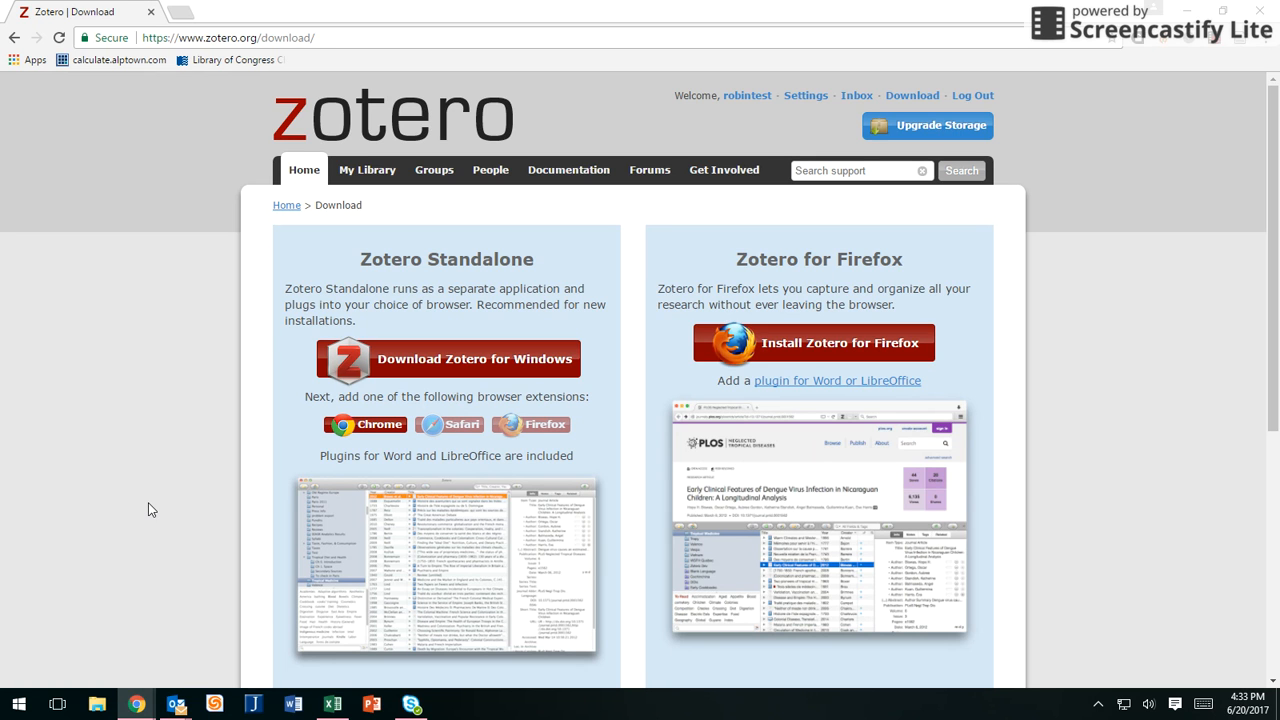
{"action": "scroll", "coordinate": [148, 510], "scroll_direction": "down", "scroll_amount": 5}
{"action": "scroll", "coordinate": [148, 510], "scroll_direction": "up", "scroll_amount": 5}
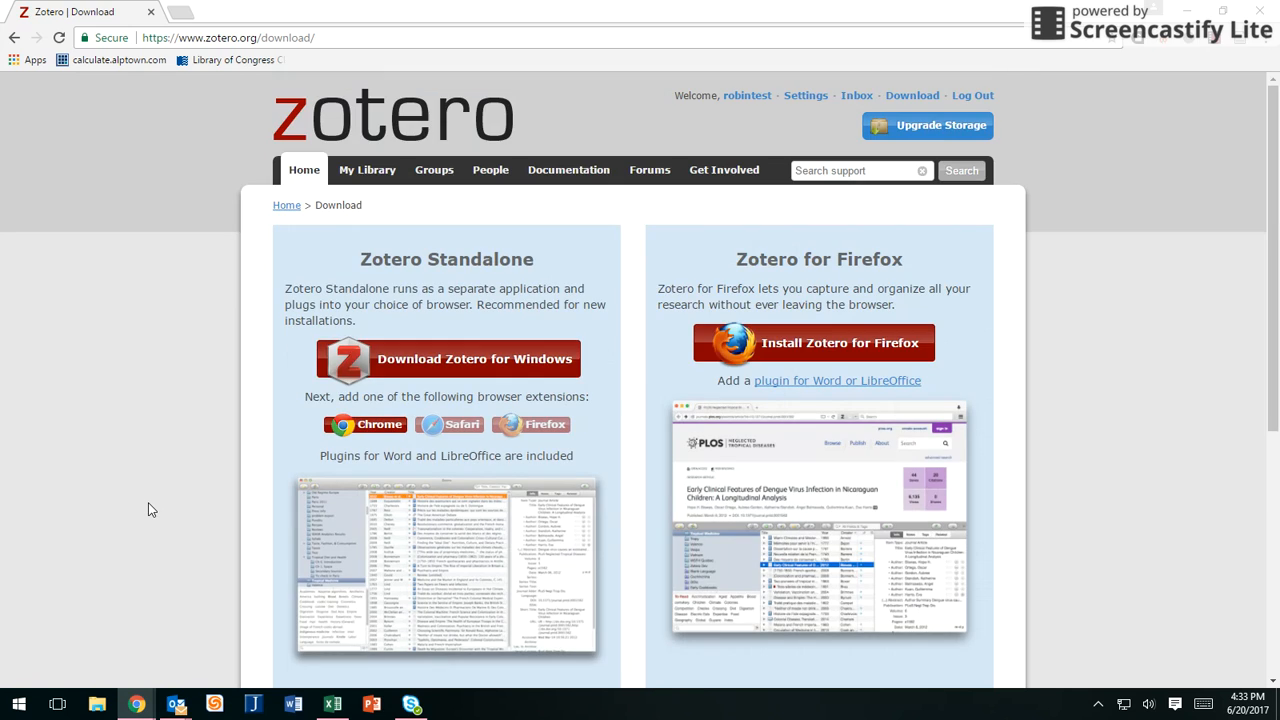